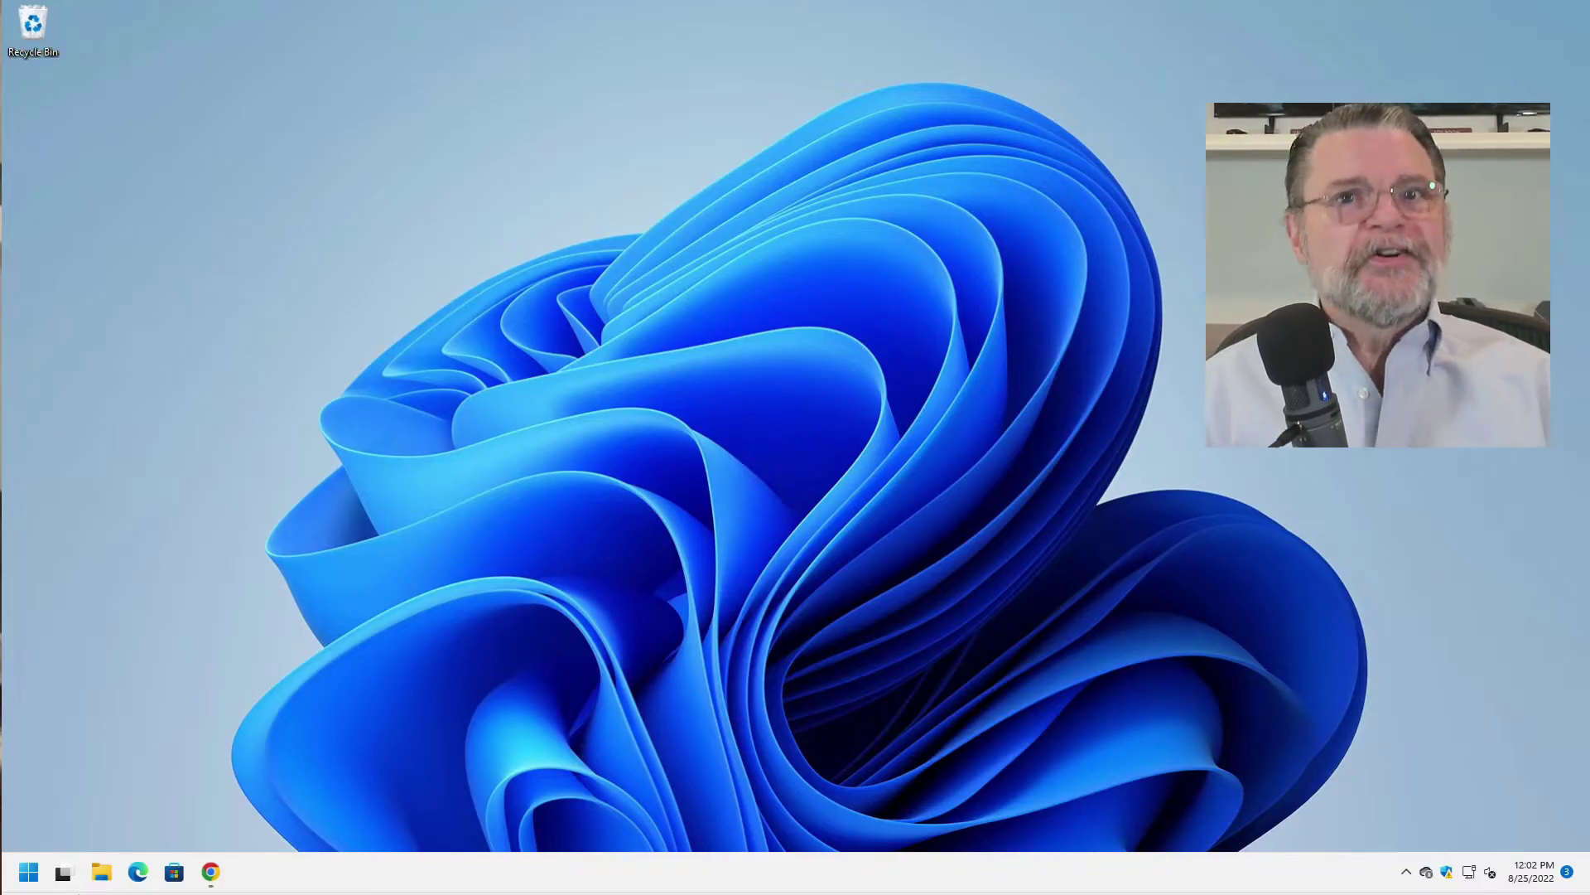
Open System > Display settings from the desktop and view the resolution list, left at 1920 × 1080
right_click(280, 260)
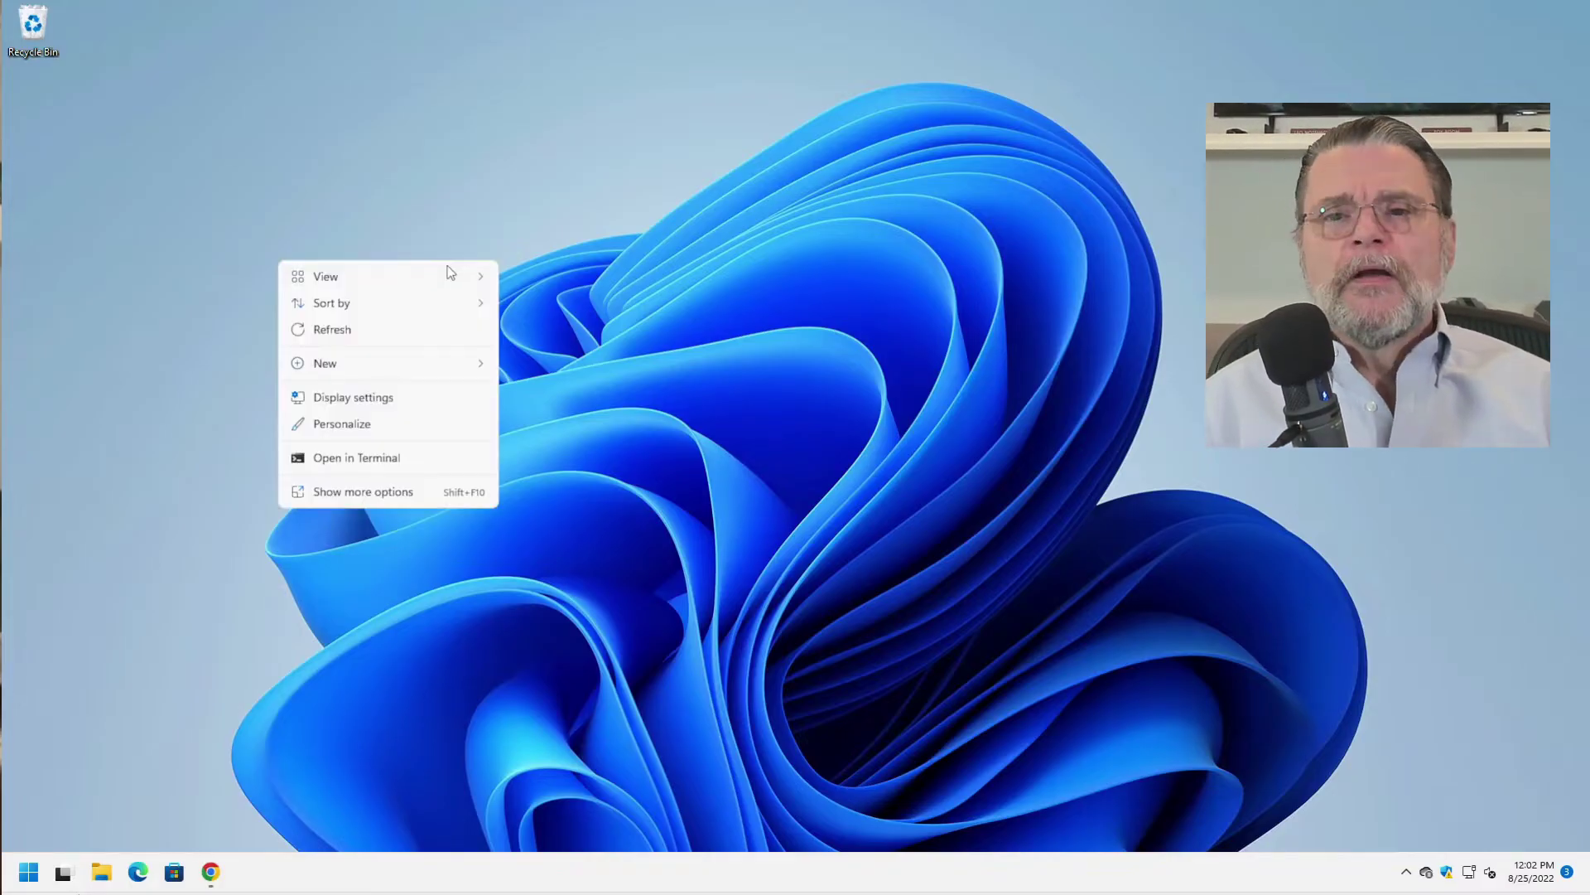
left_click(406, 399)
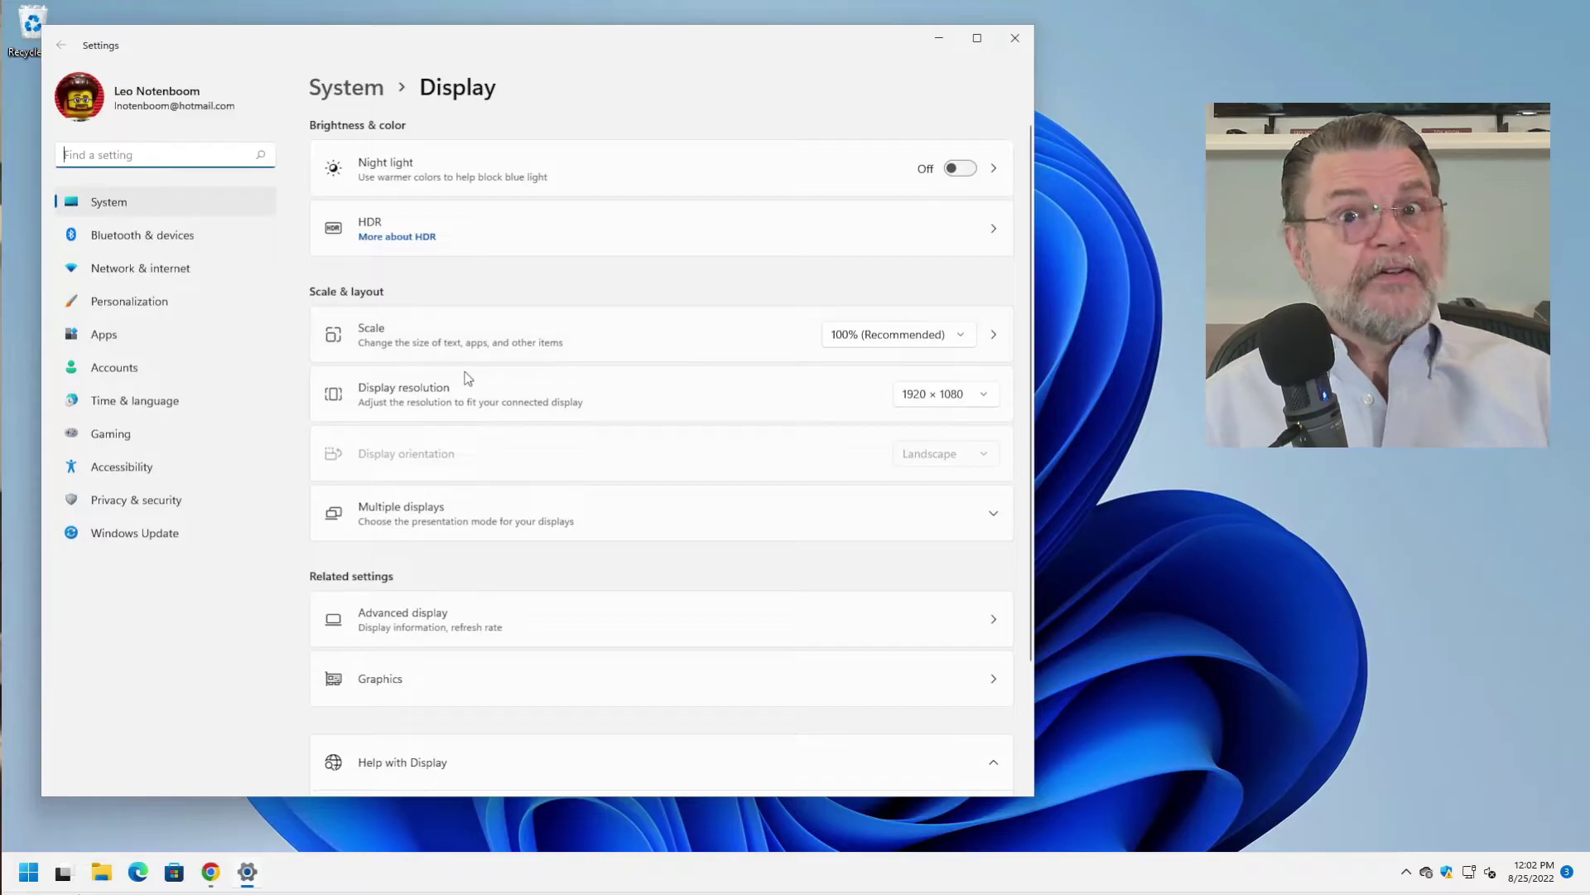
left_click(983, 392)
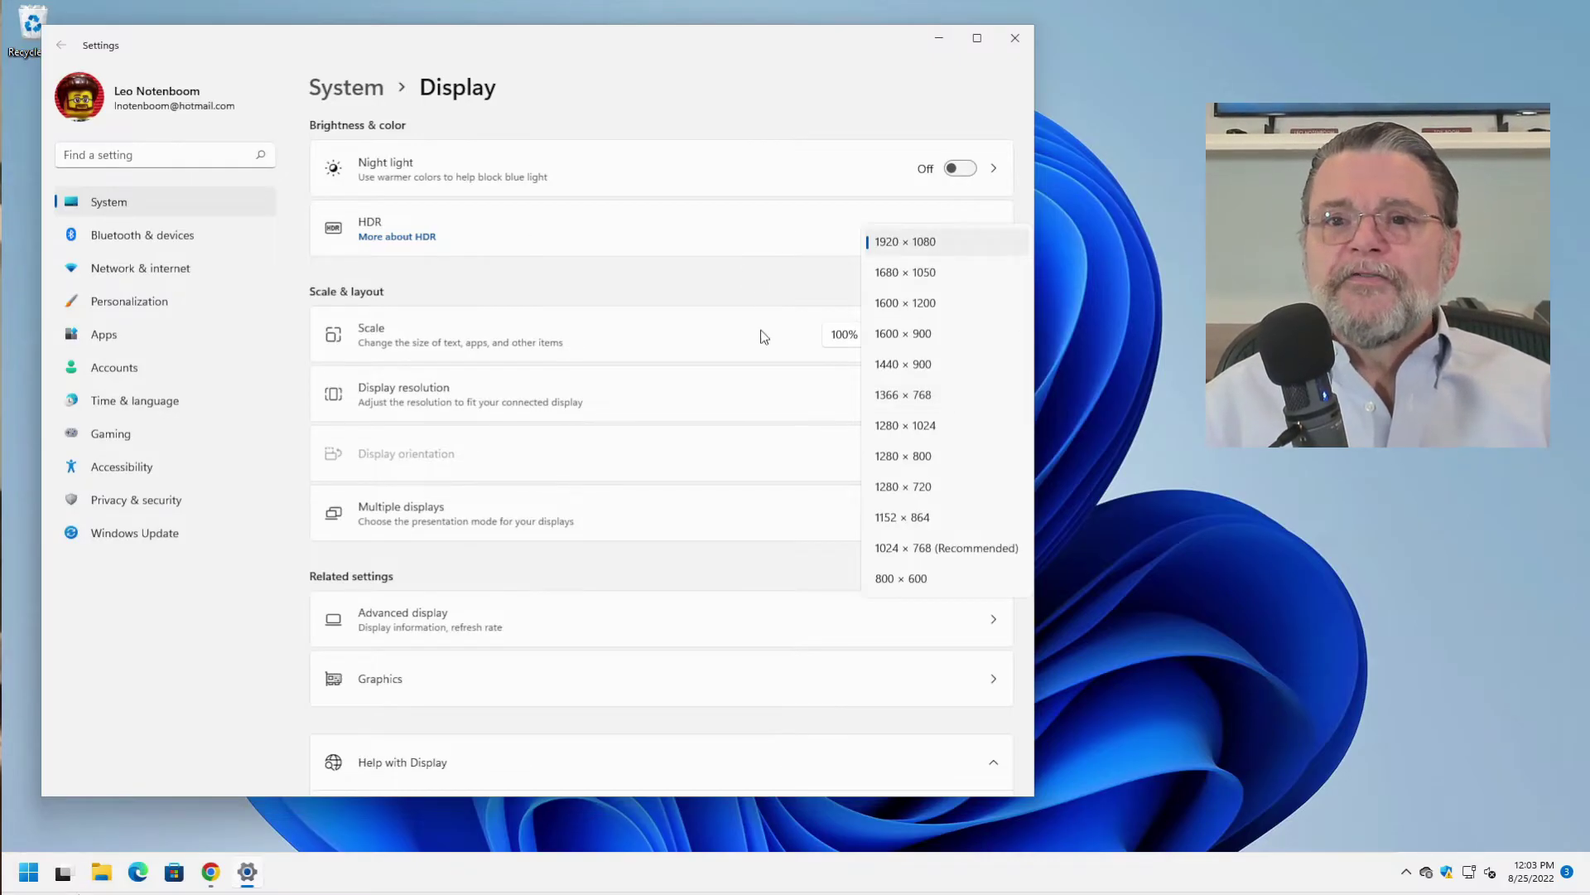
Close the resolution list unchanged and show the Scale choices 100%, 125%, 150% and 175%
left_click(740, 394)
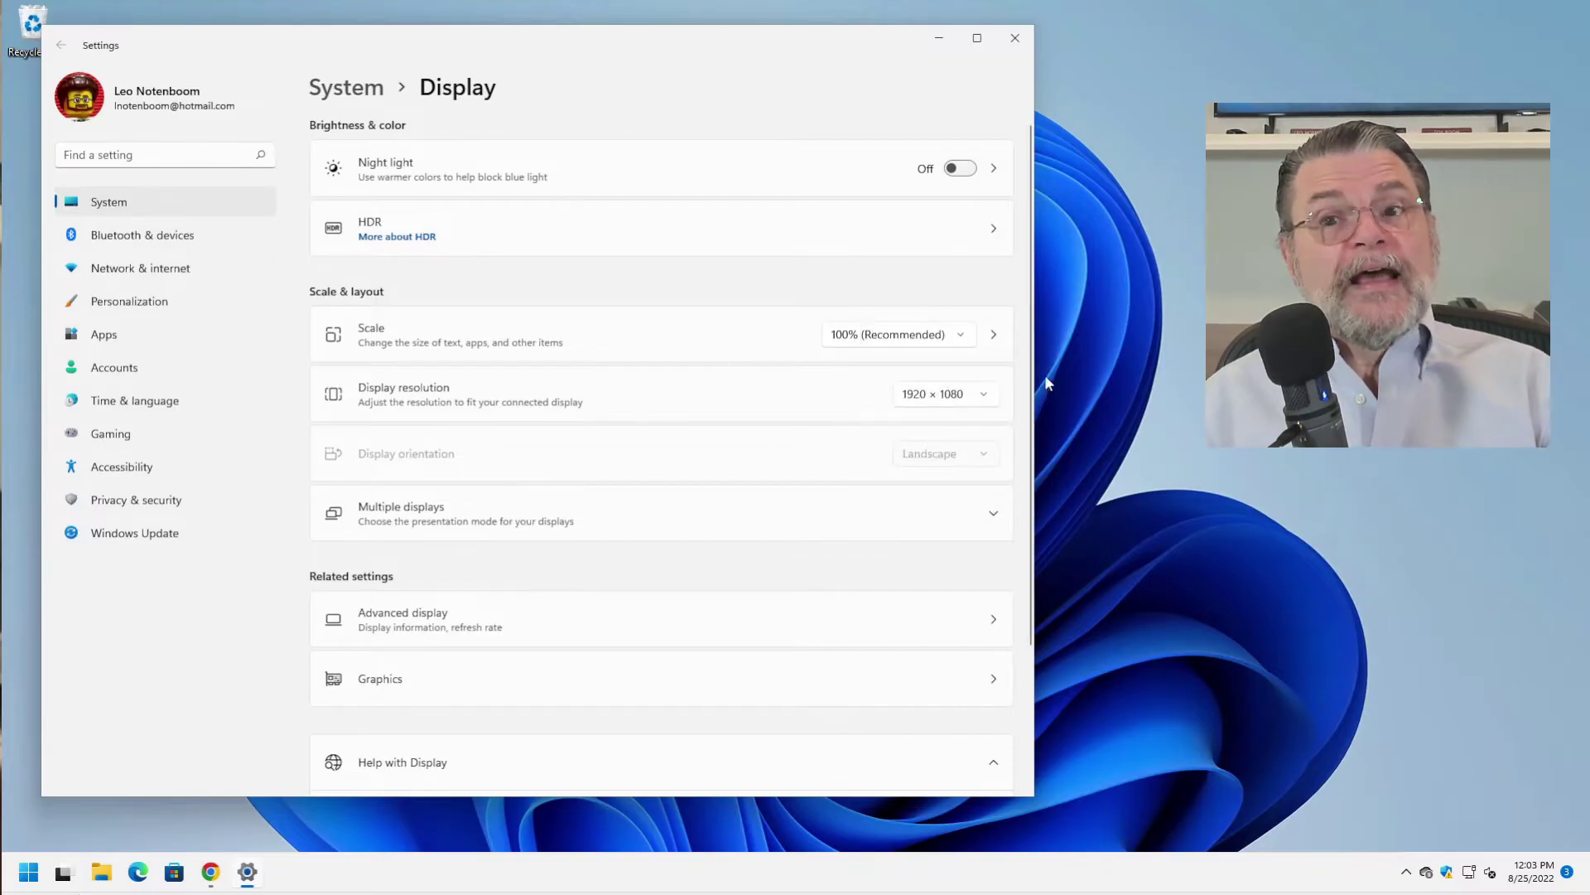
left_click(961, 333)
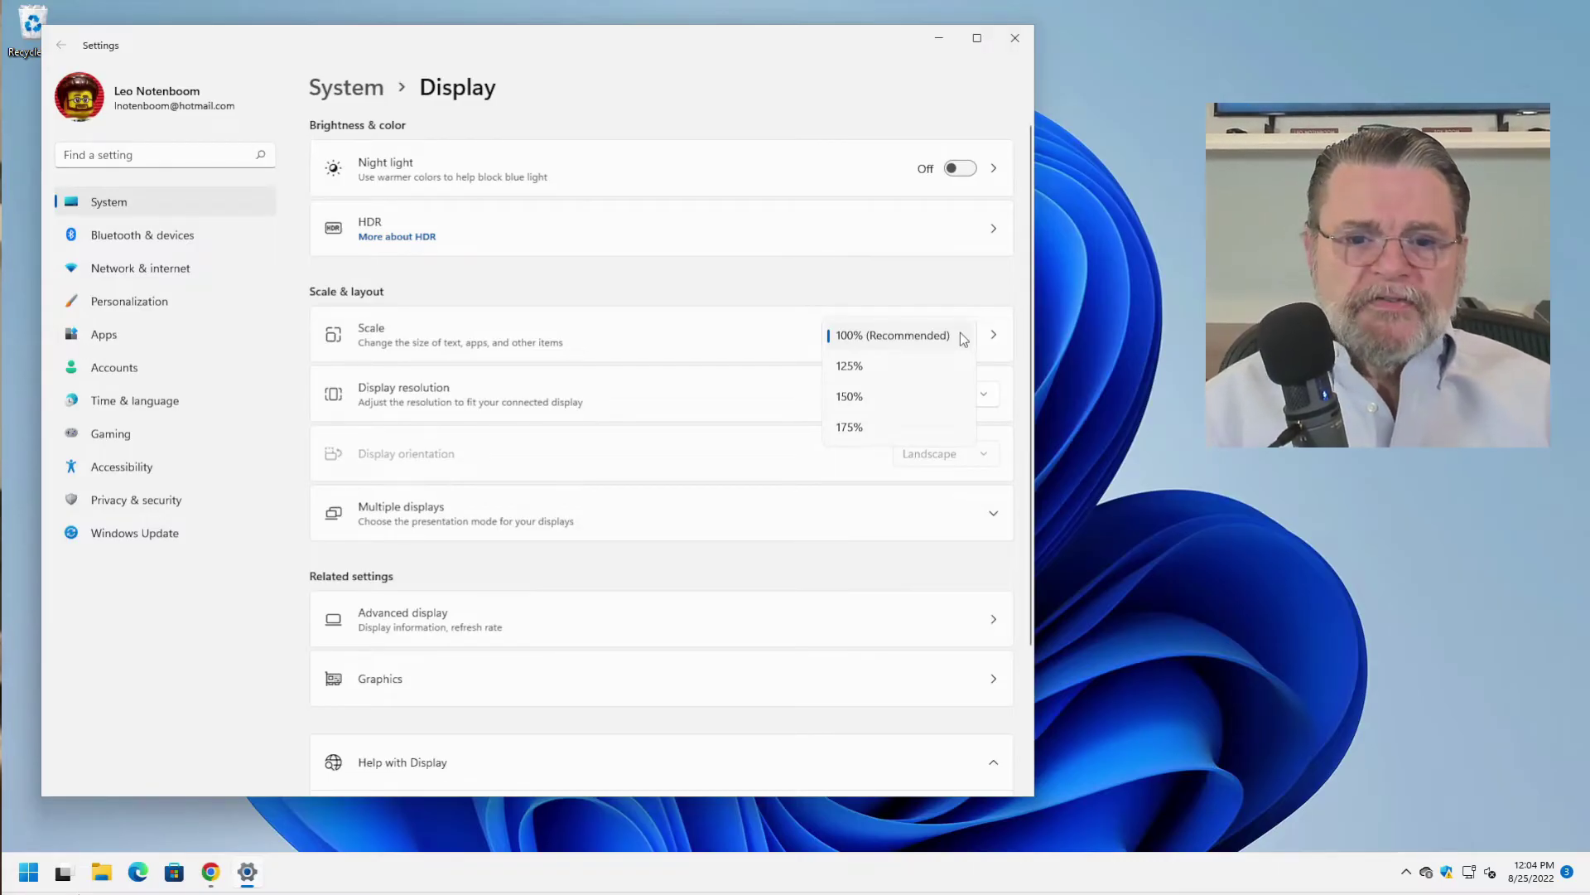
Set the display scale to 175%, then minimize and restore Settings to see the enlarged desktop
left_click(848, 426)
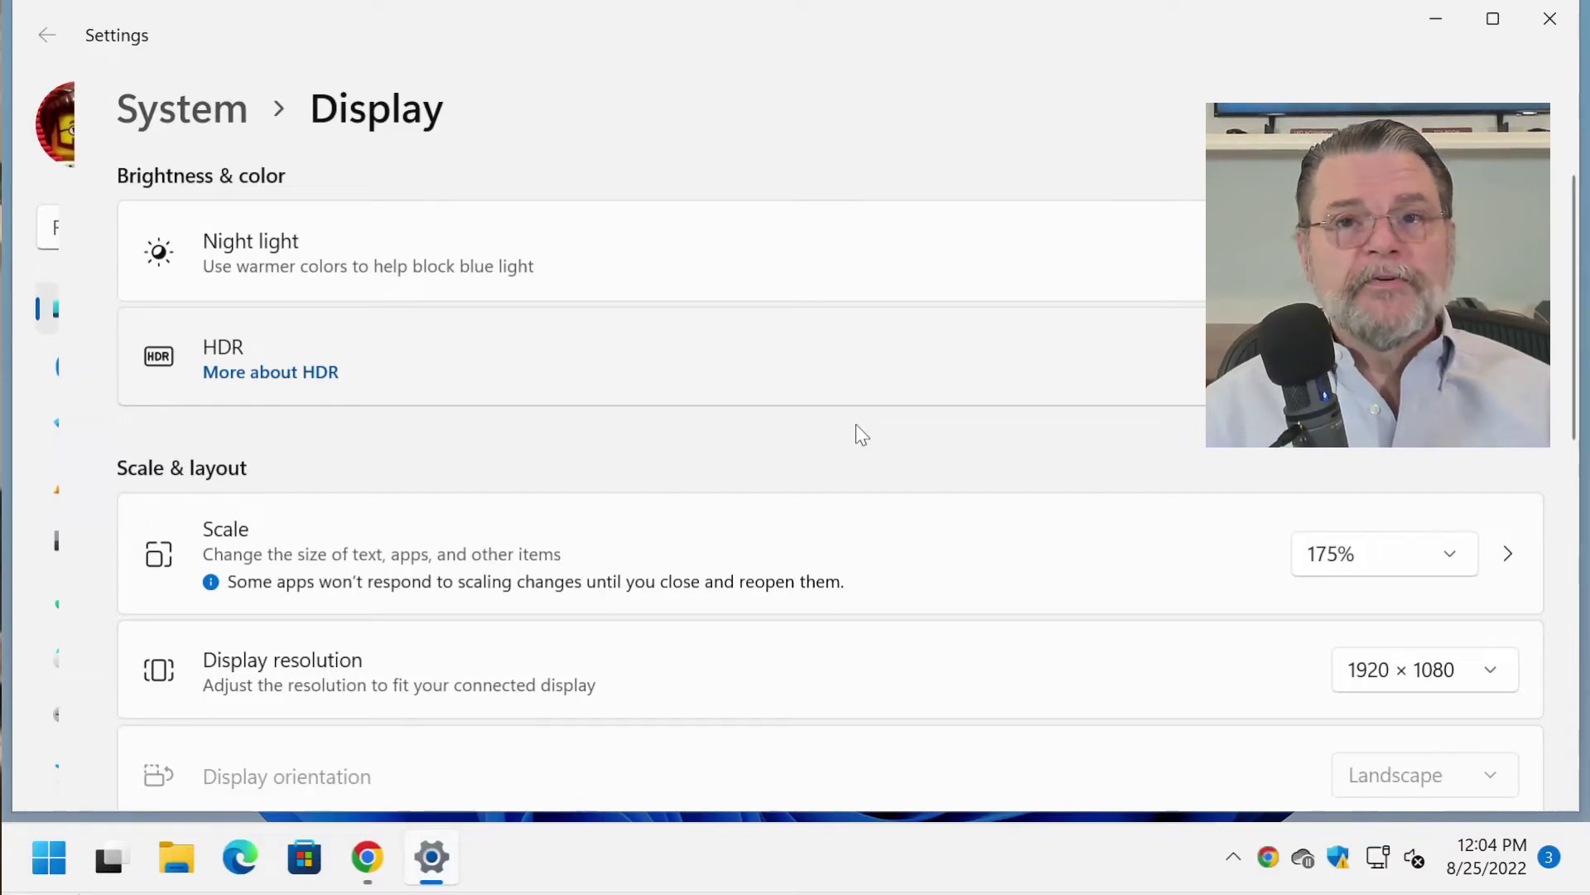
scroll(1096, 462, "down", 10)
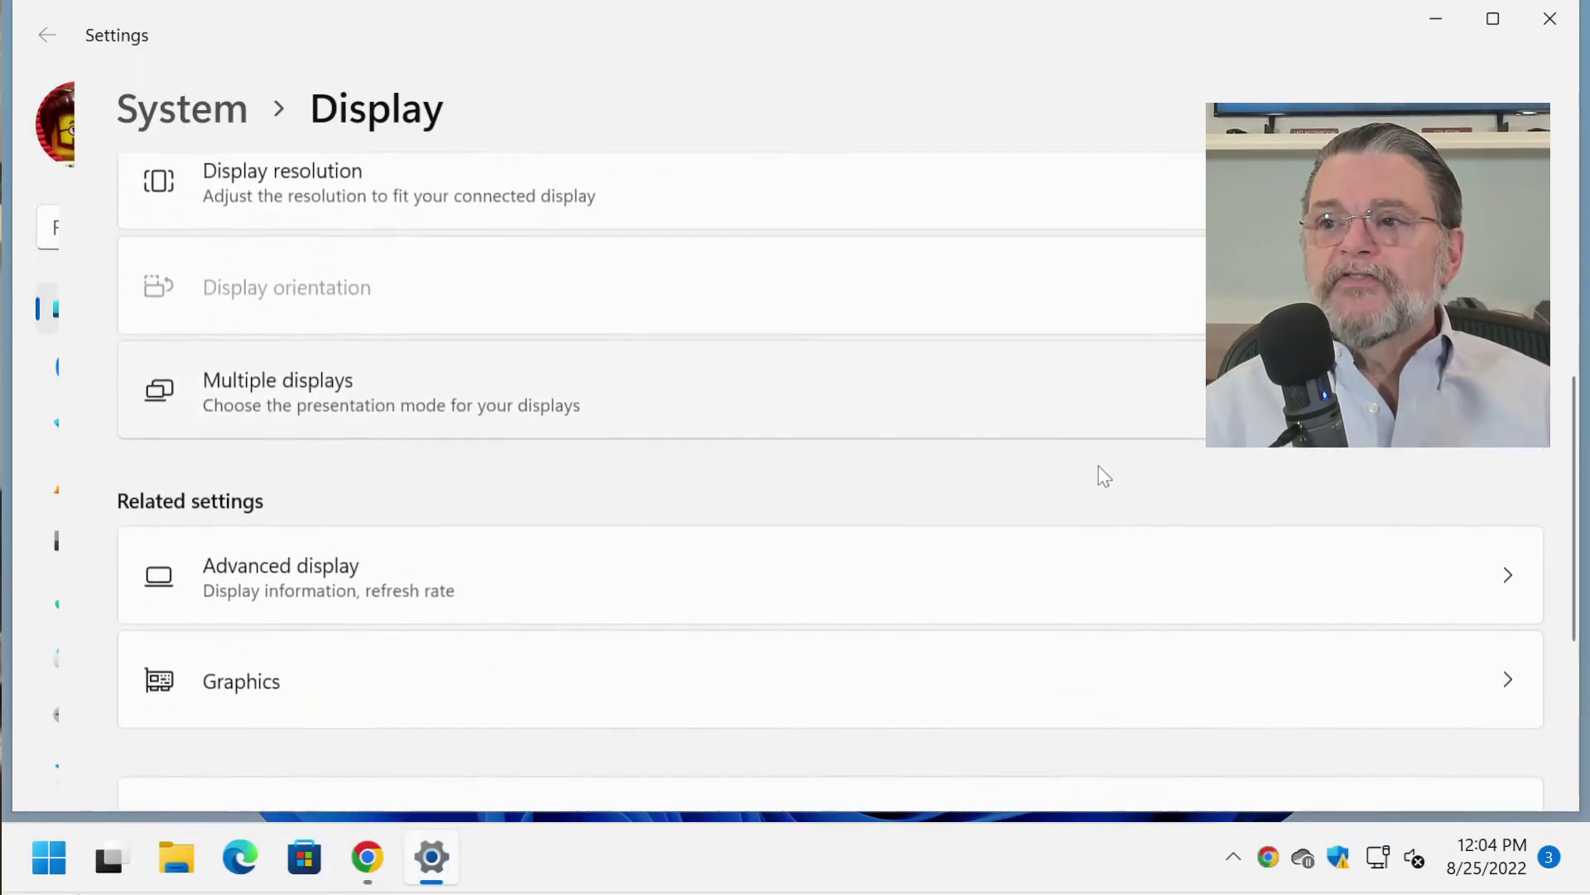
scroll(1099, 465, "up", 10)
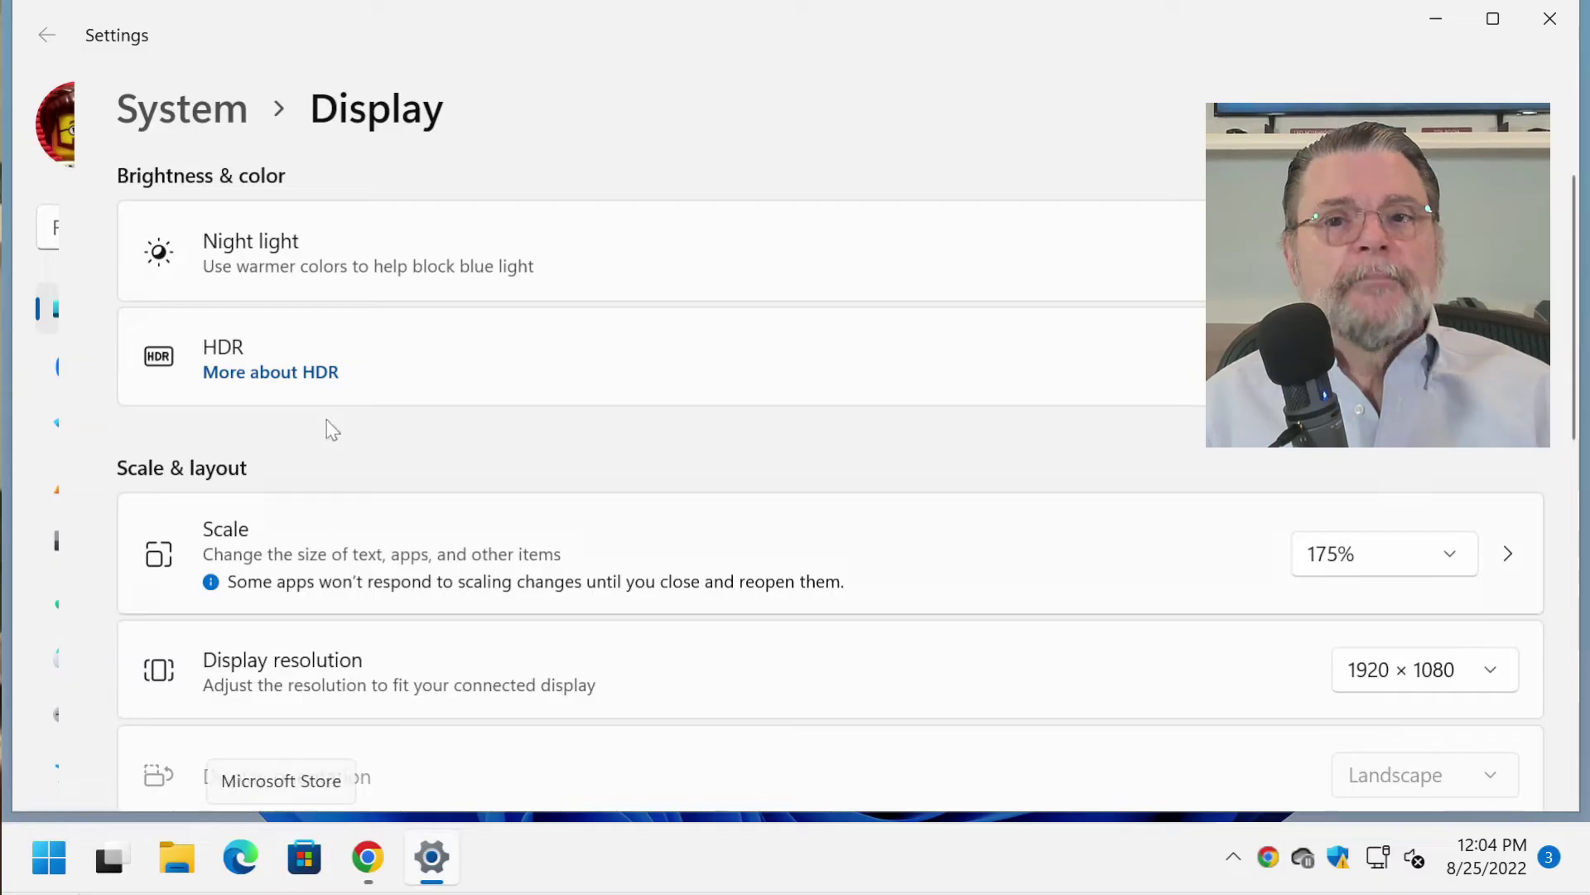
left_click(1436, 19)
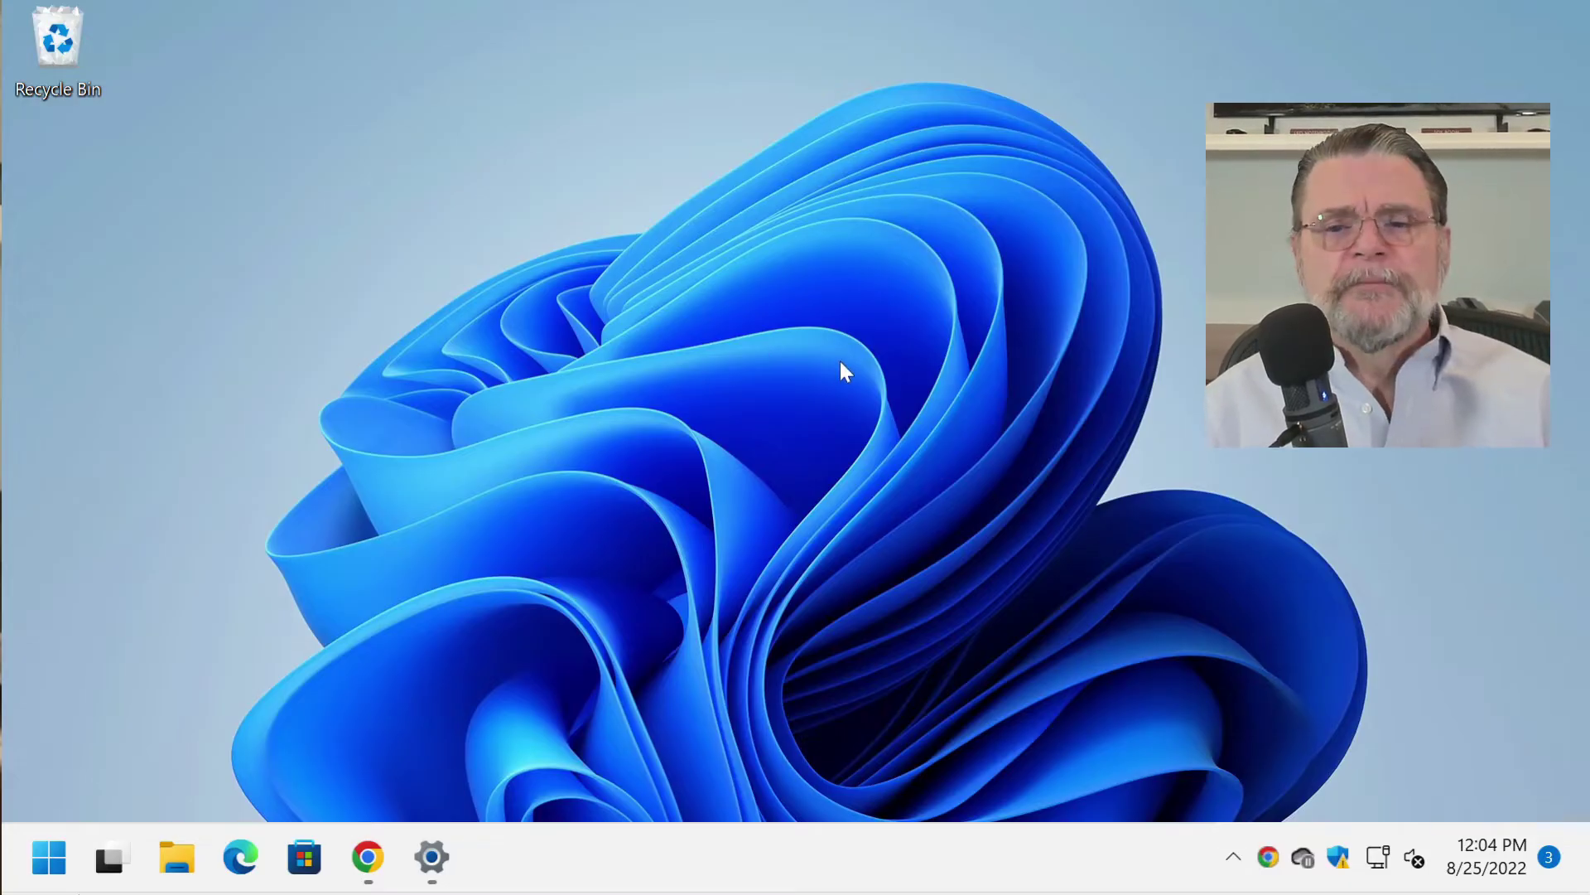
key("alt+Tab")
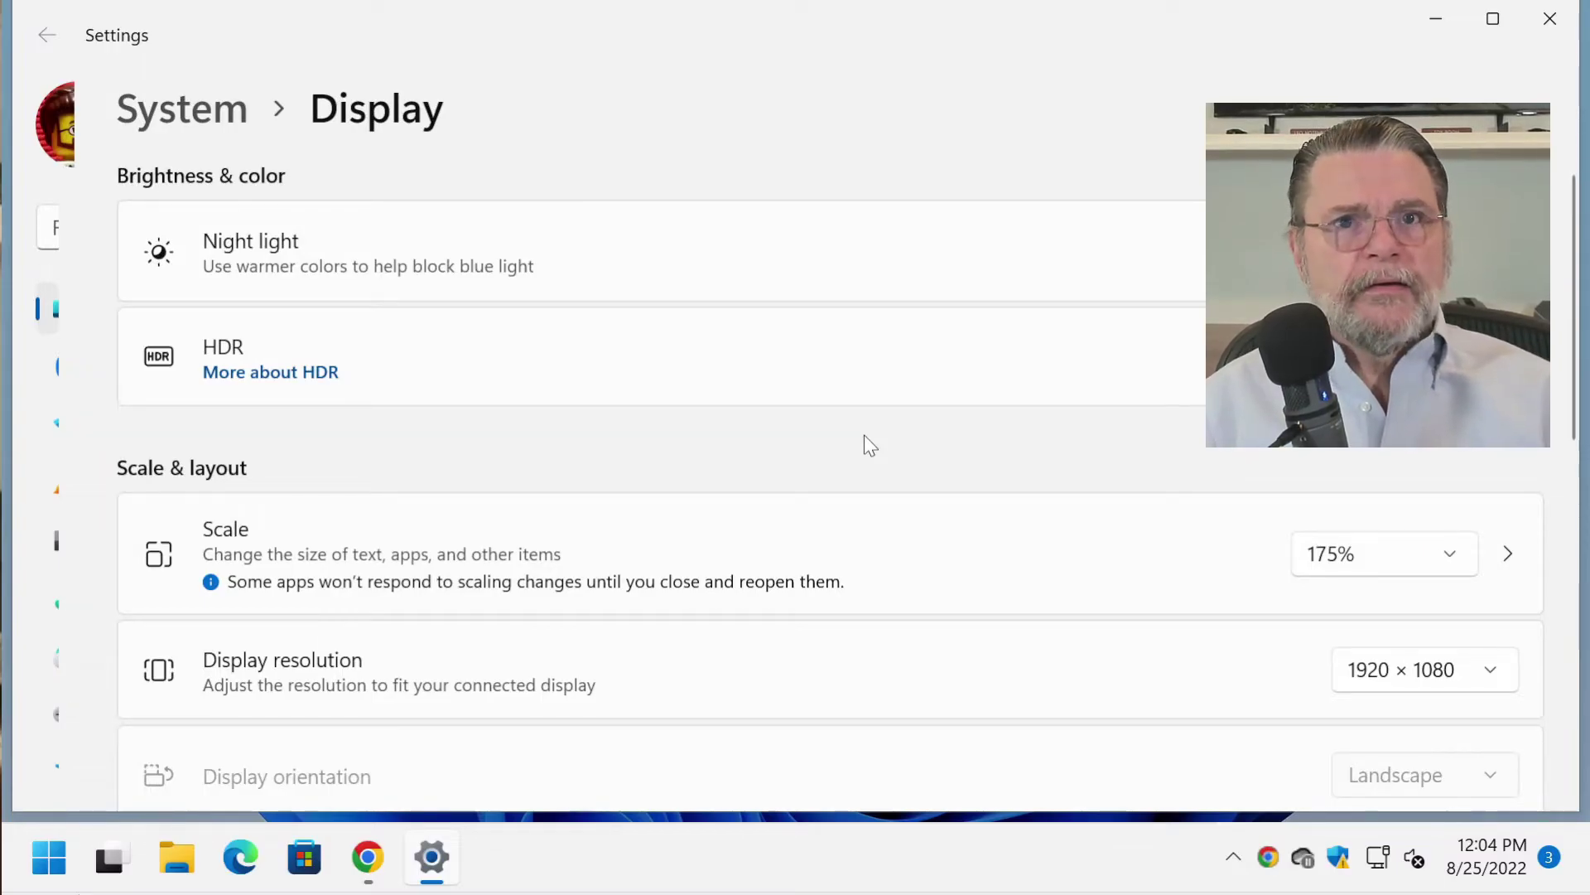
Try display scales 125%, 150%, 175%, then 125% again, and reopen the Scale list for 100%
left_click(1433, 563)
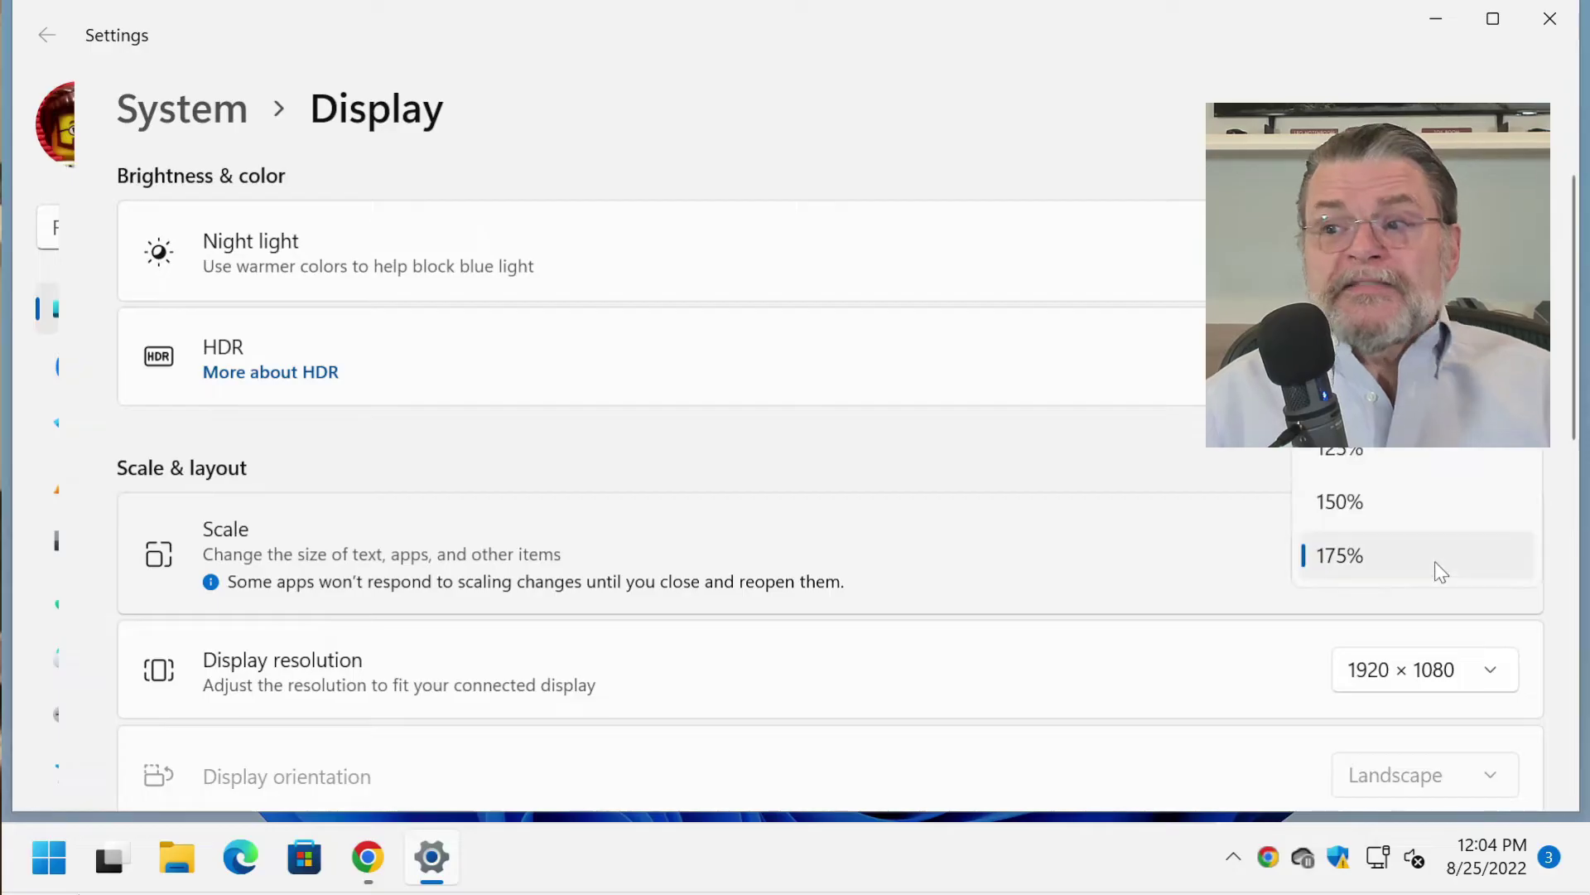
left_click(1405, 454)
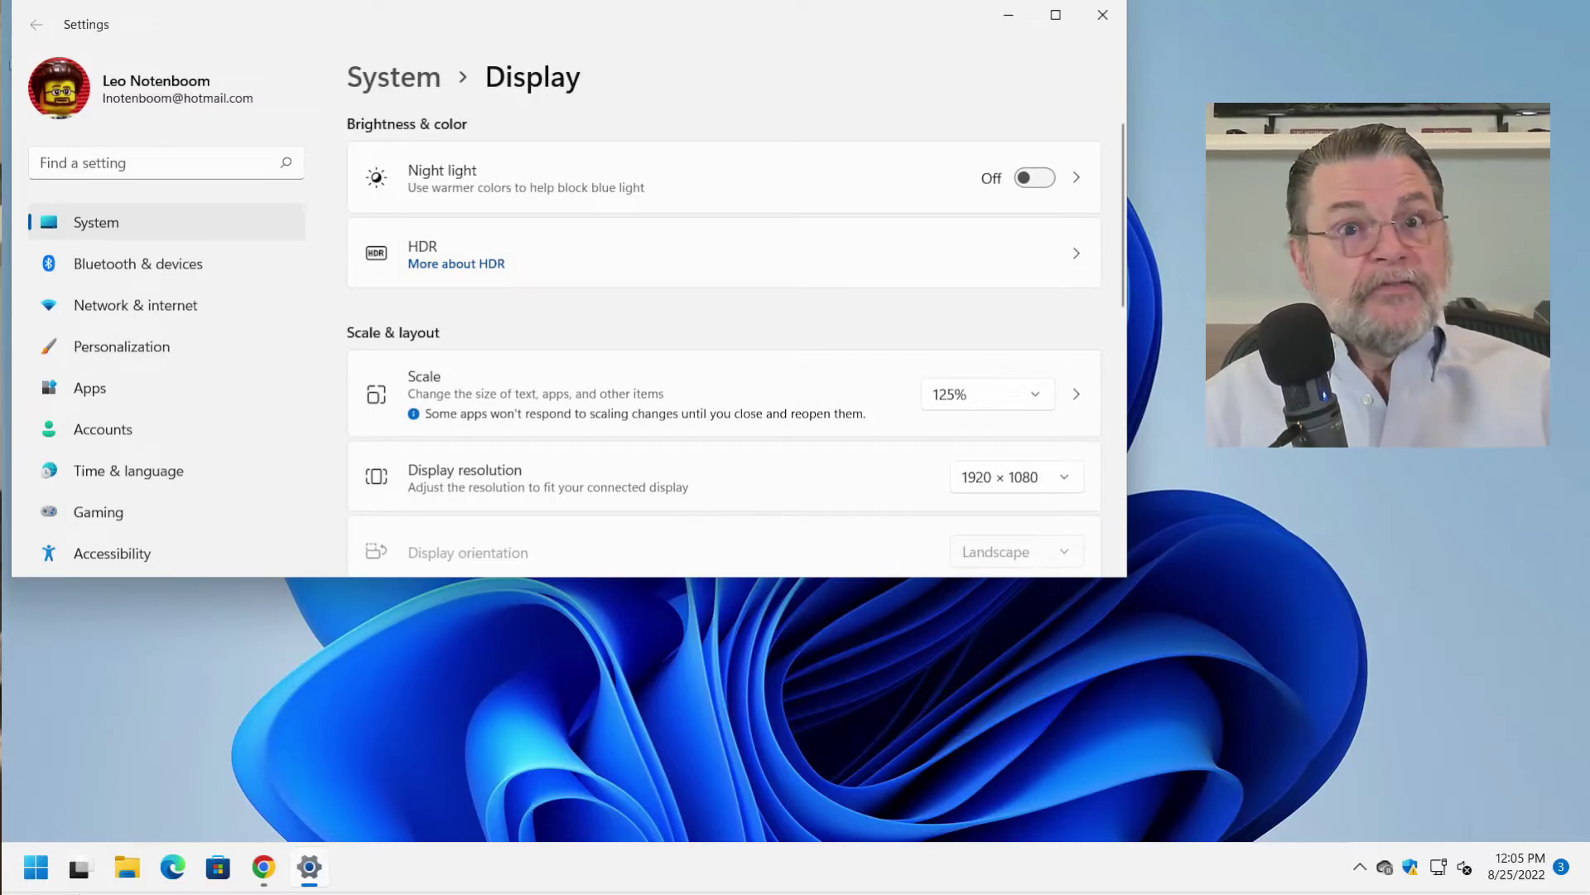
left_click(1034, 395)
left_click(986, 432)
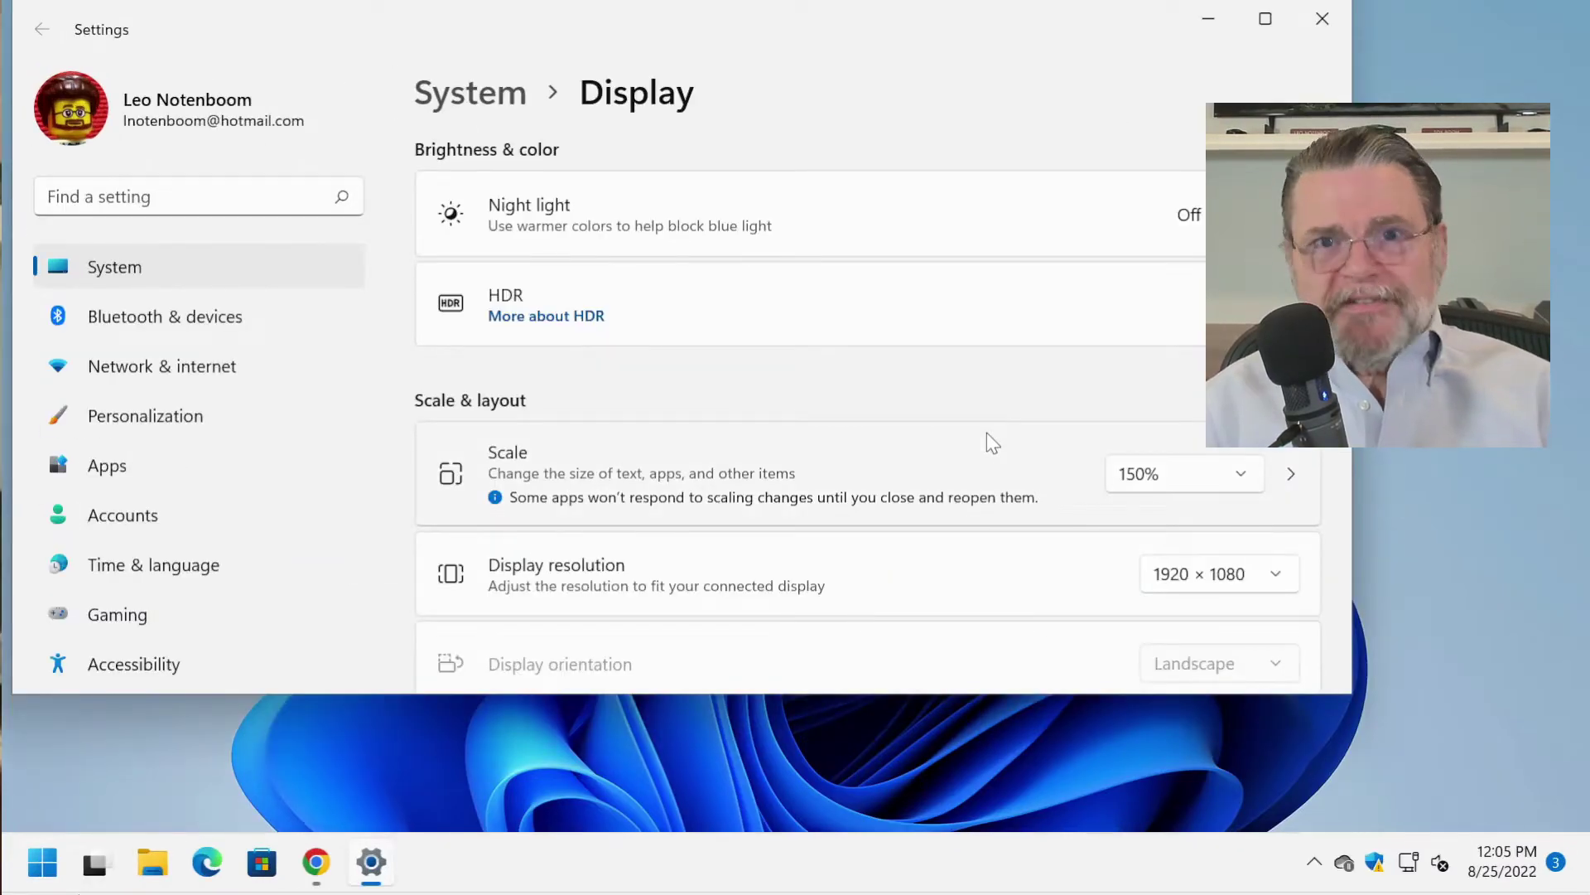
left_click(1225, 487)
left_click(1212, 523)
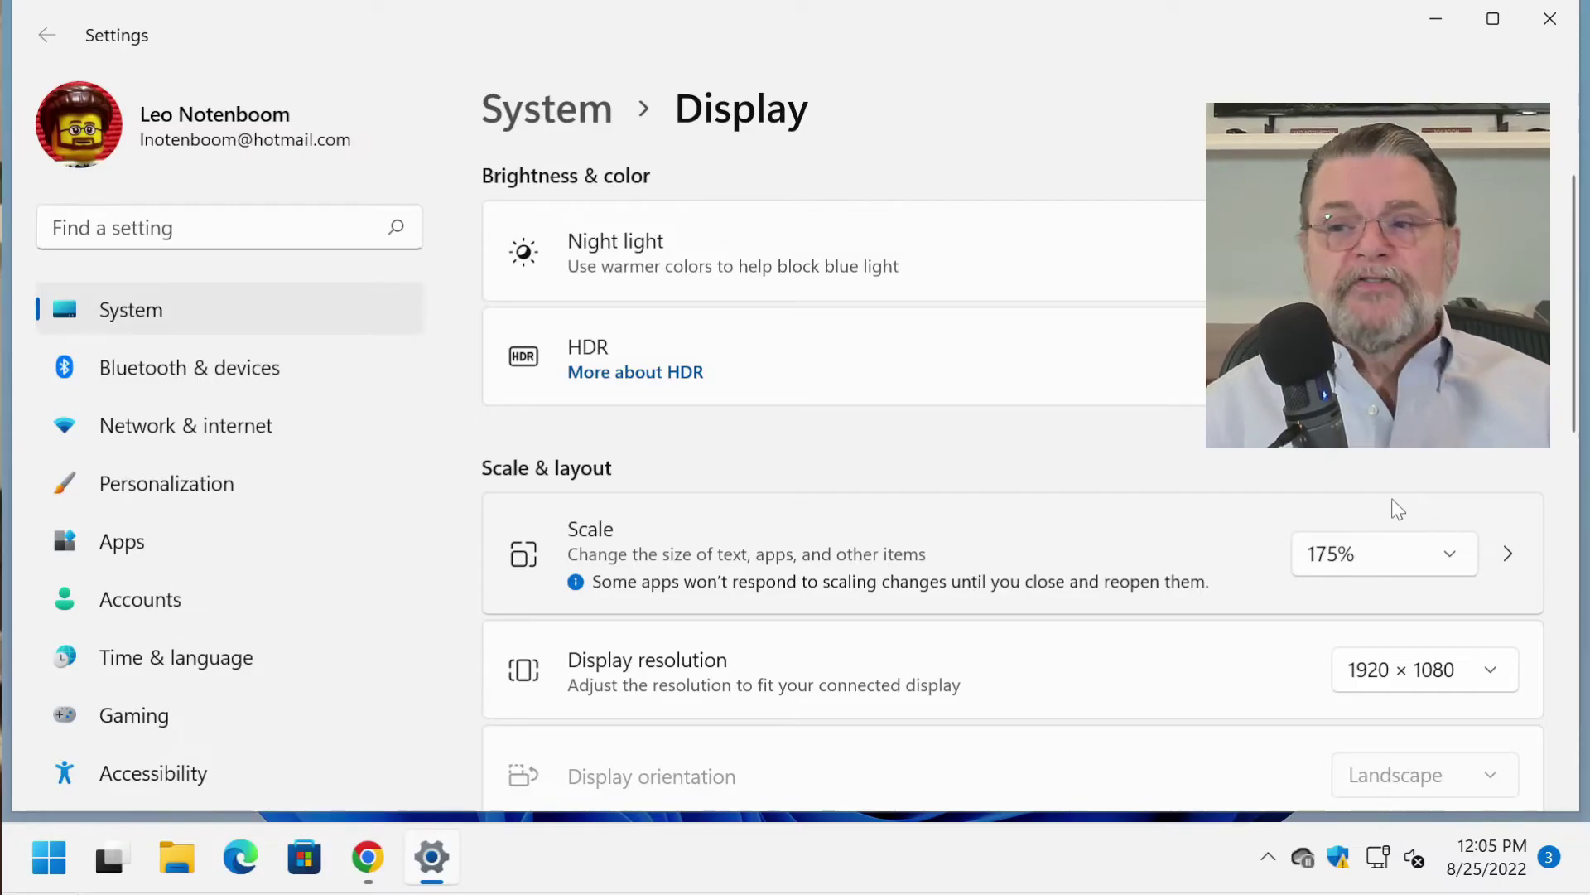
left_click(1431, 555)
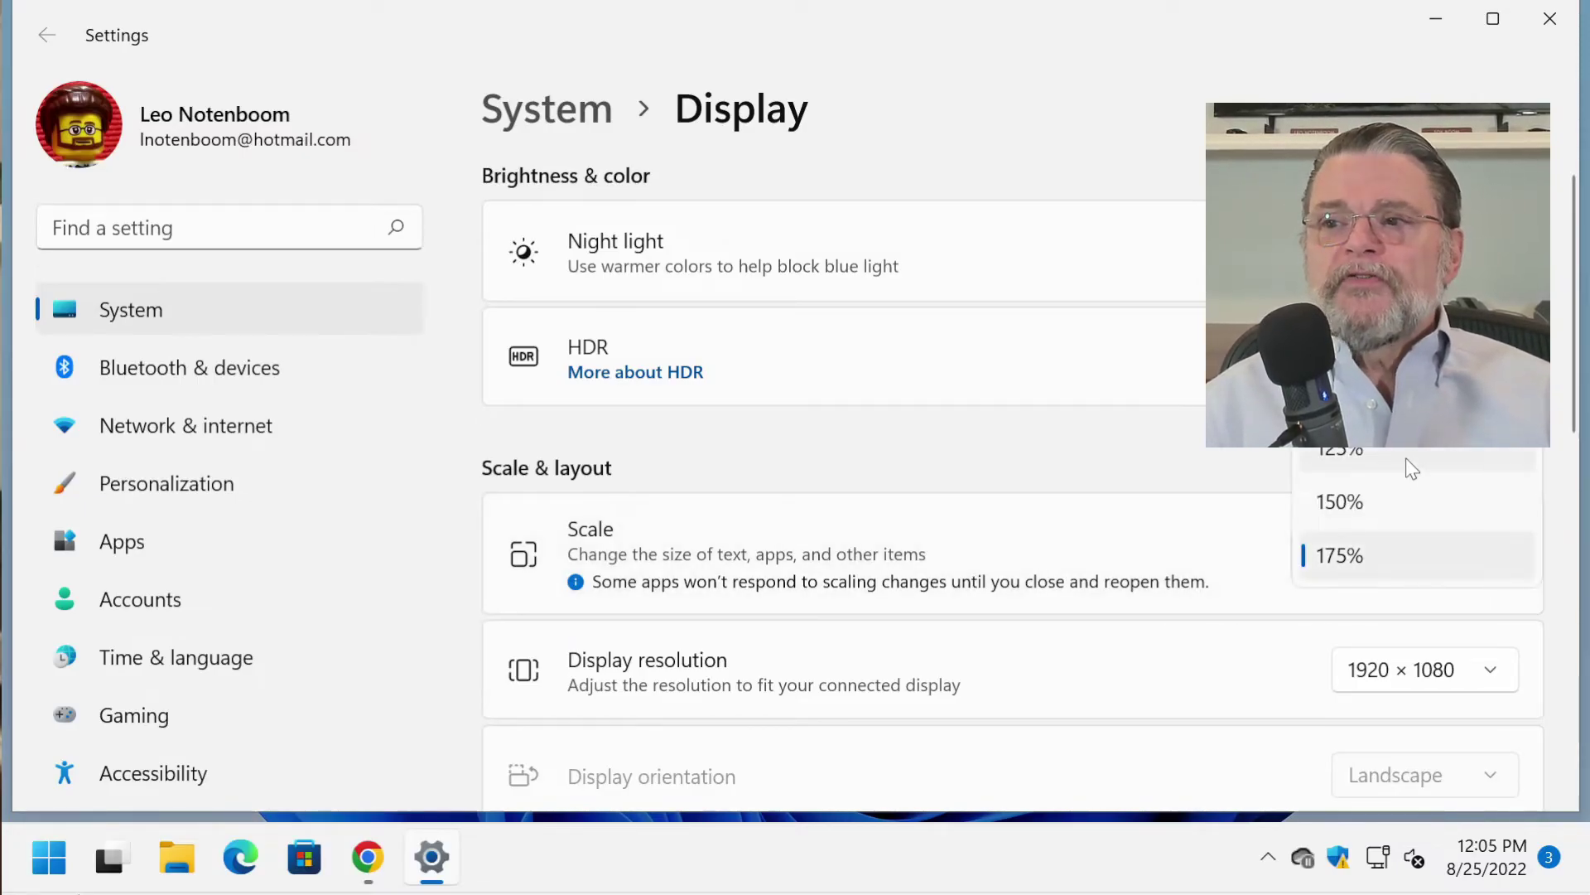
left_click(1408, 460)
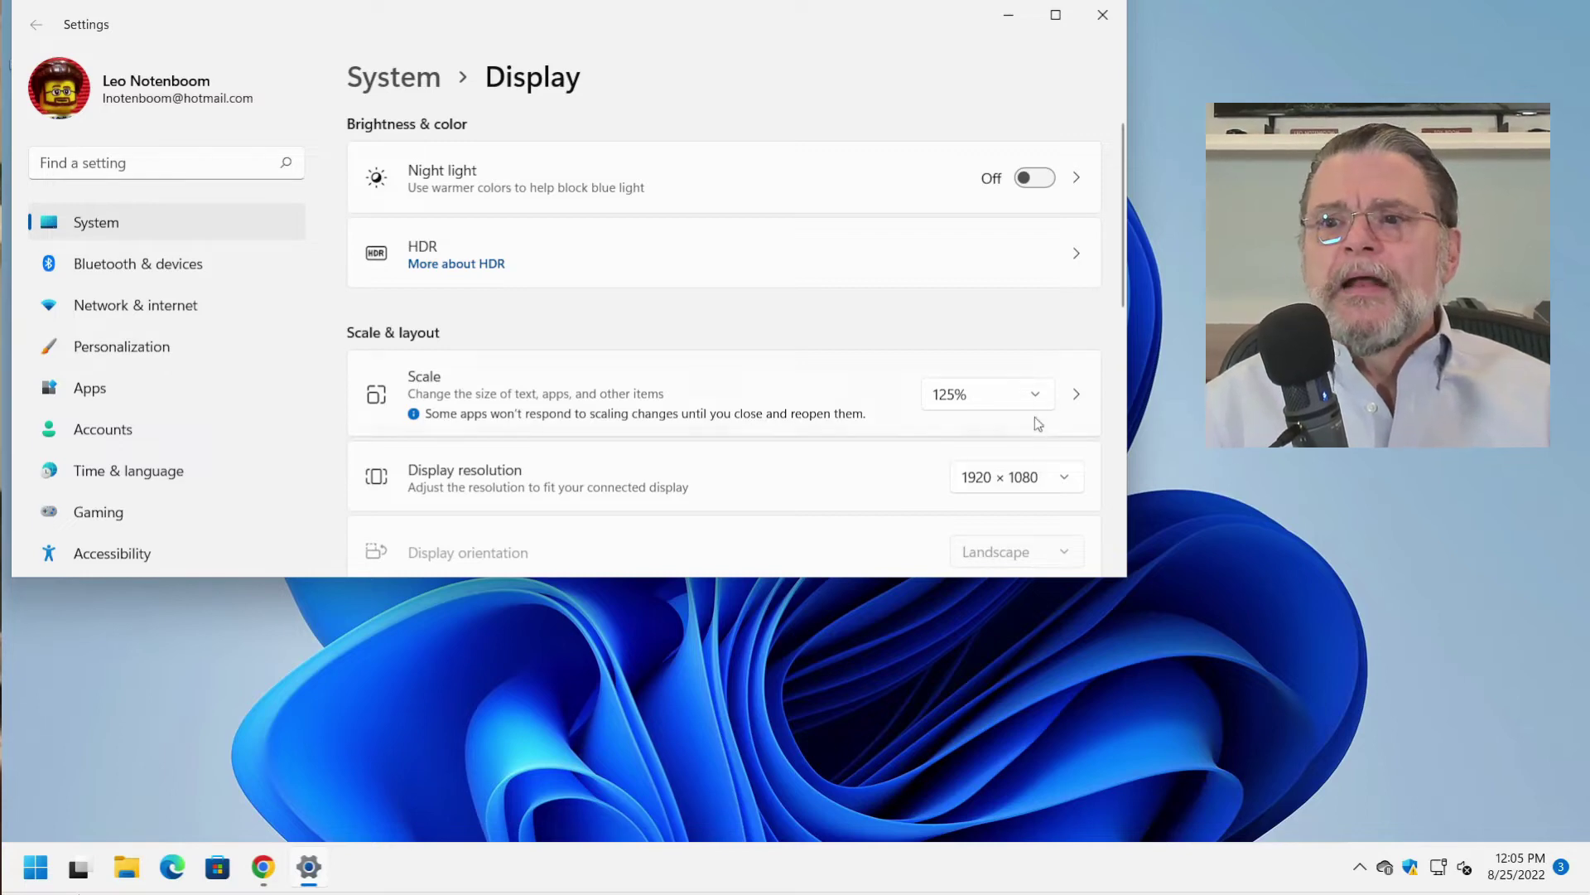
left_click(1032, 394)
left_click(969, 356)
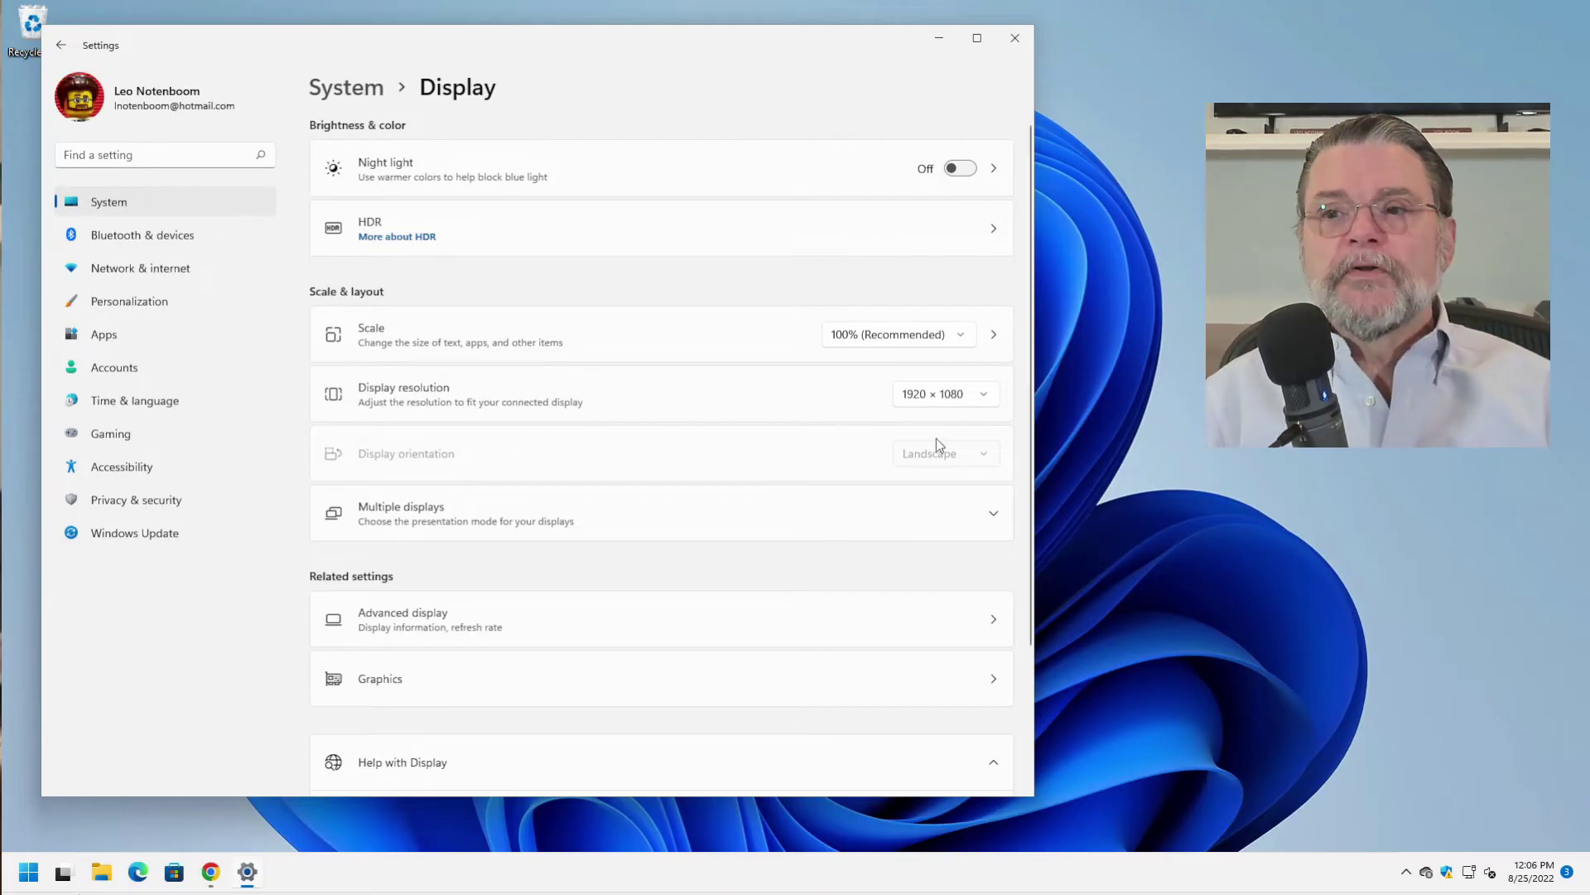
left_click(956, 335)
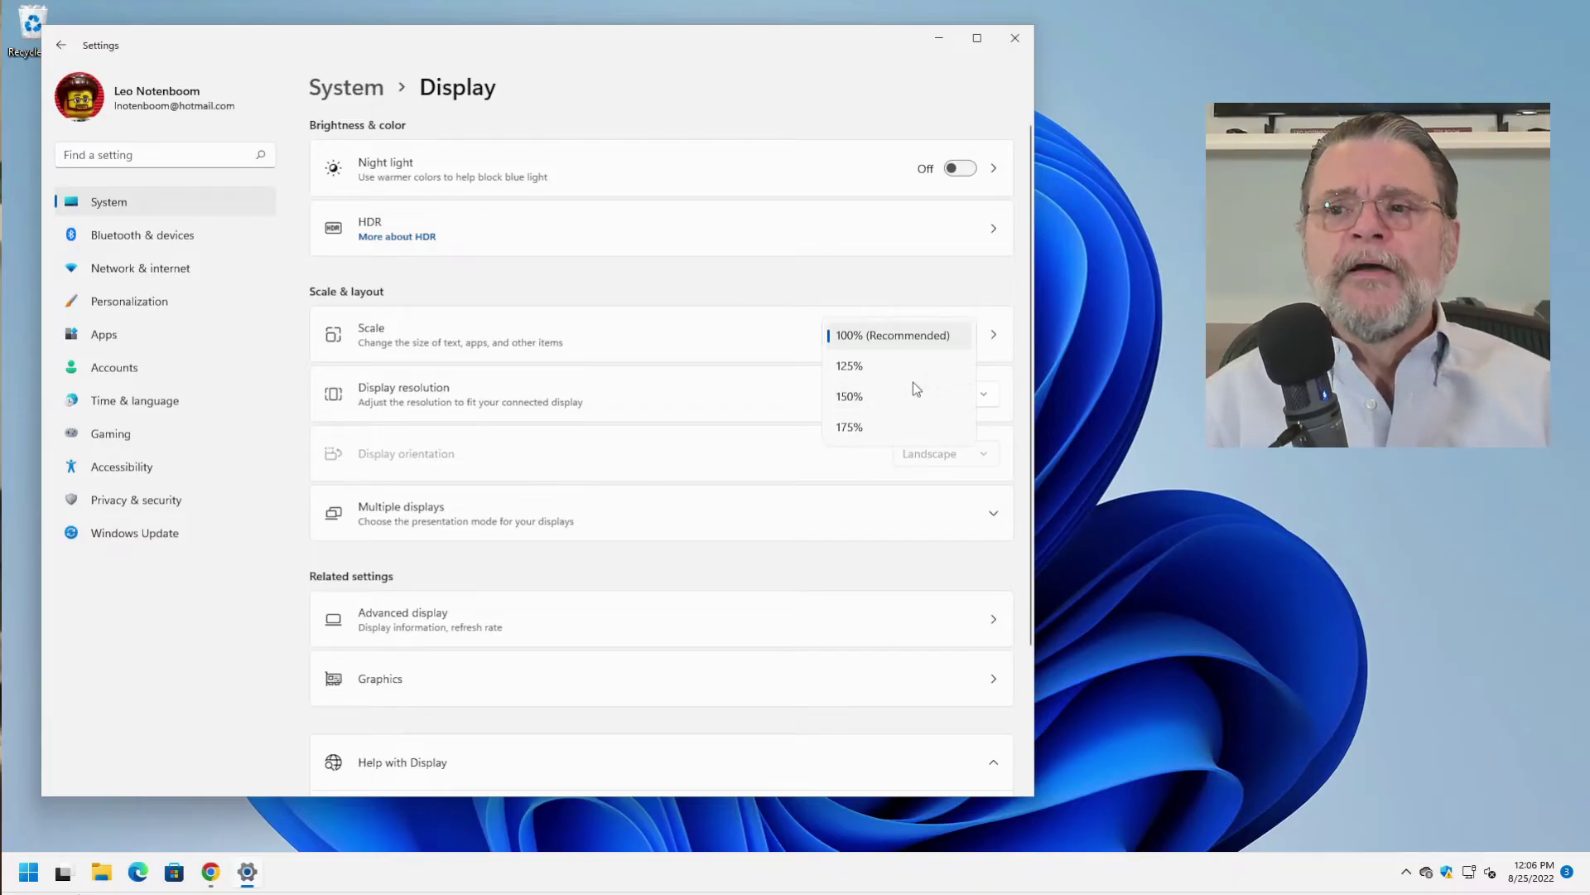
left_click(992, 333)
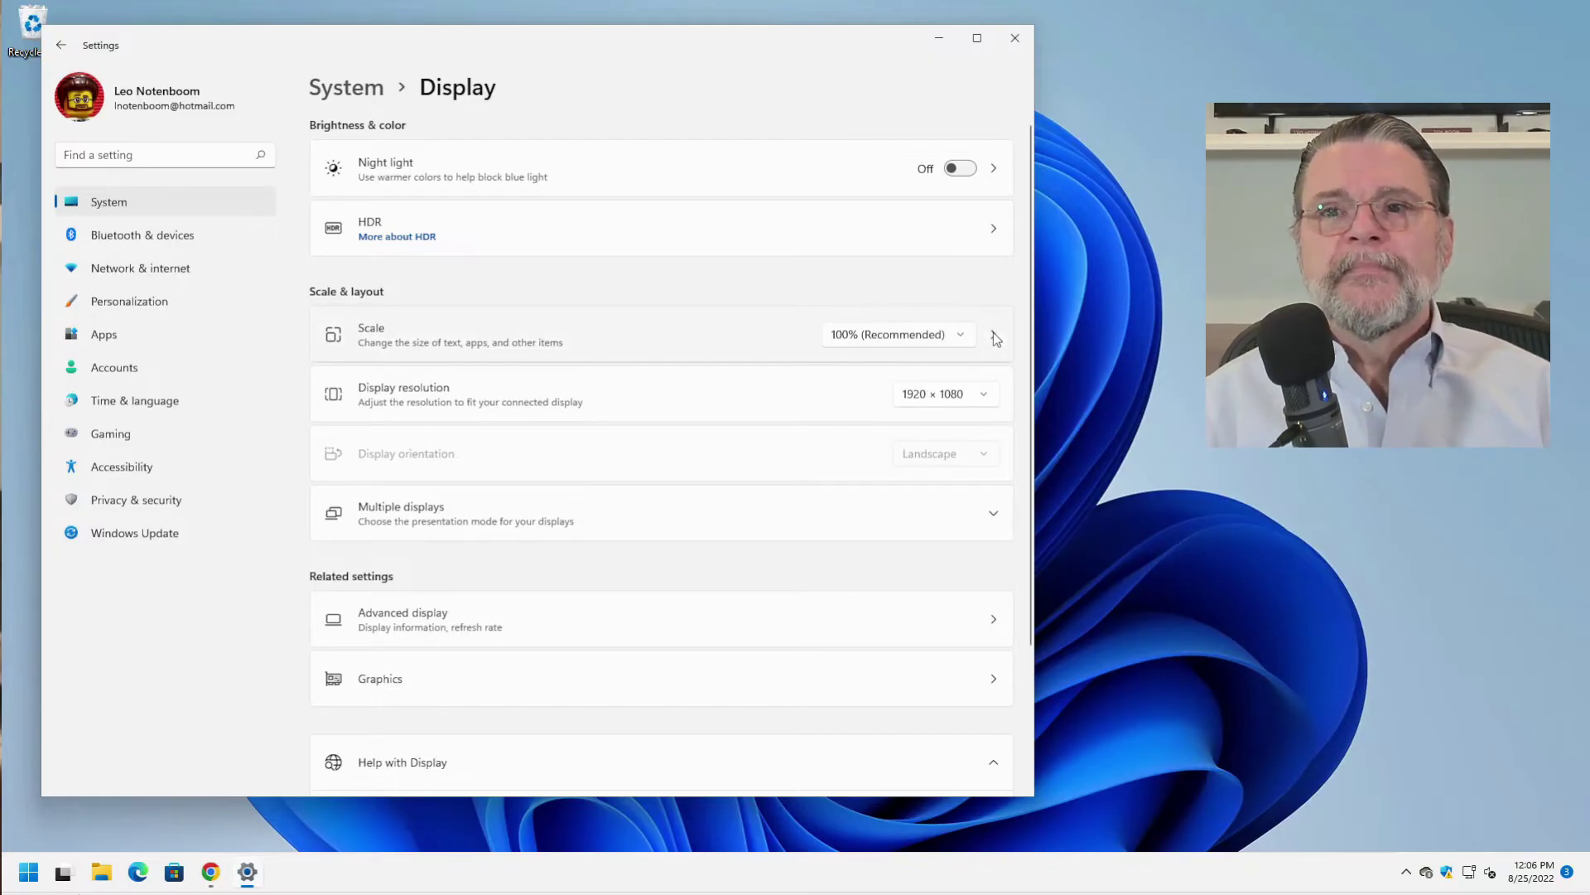
Open the Custom scaling page, which accepts a size between 100% and 500%
left_click(994, 334)
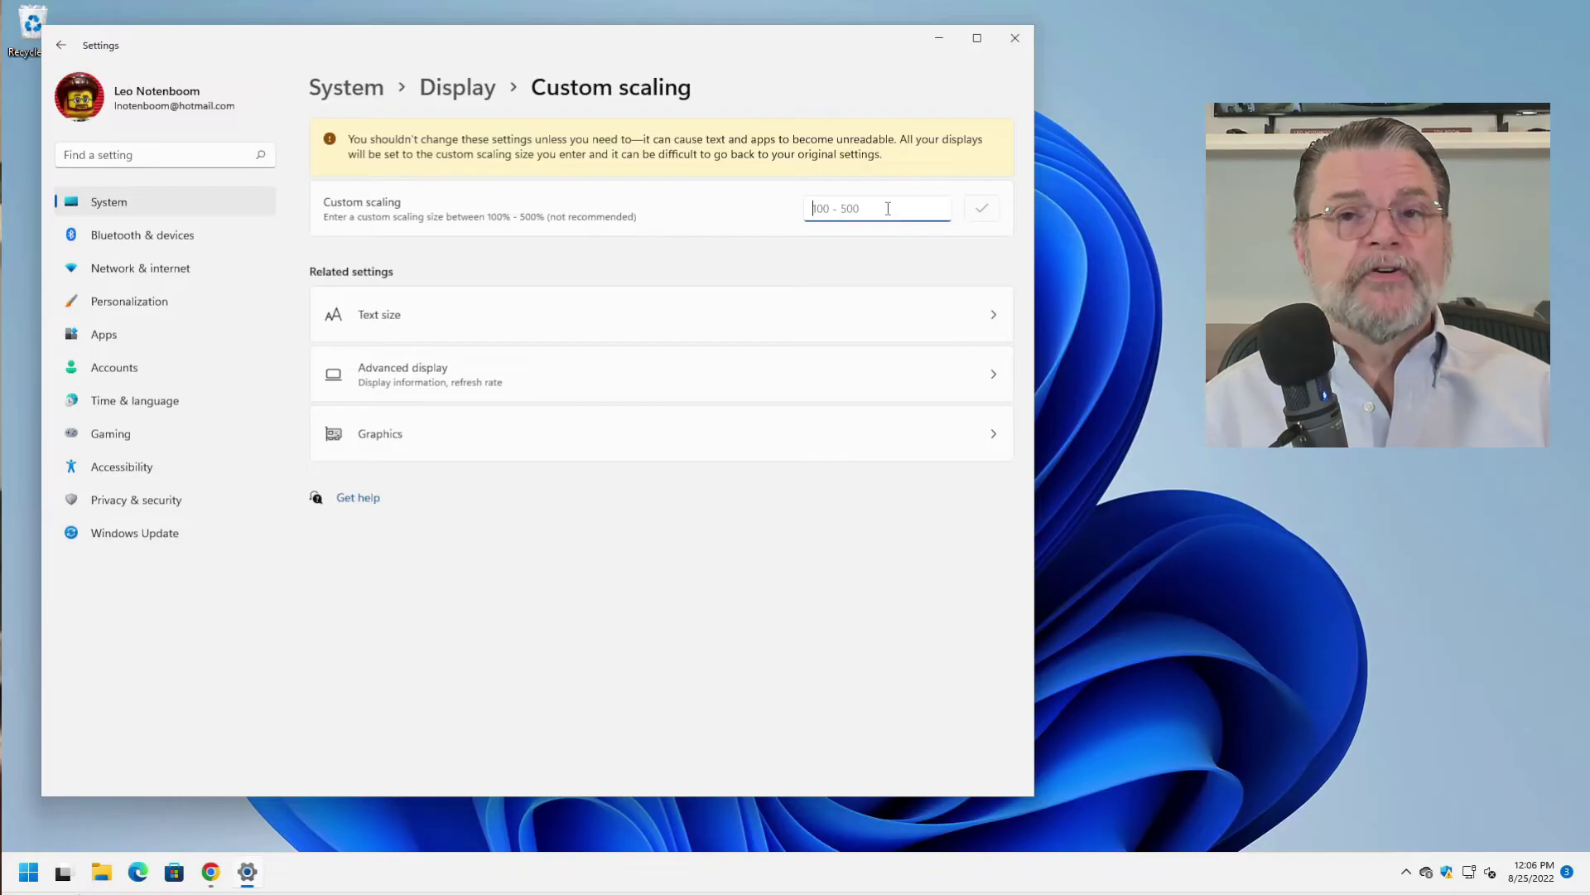
On the Text size page, enlarge text to 153%, return it to 100%, then go back to the desktop
left_click(994, 315)
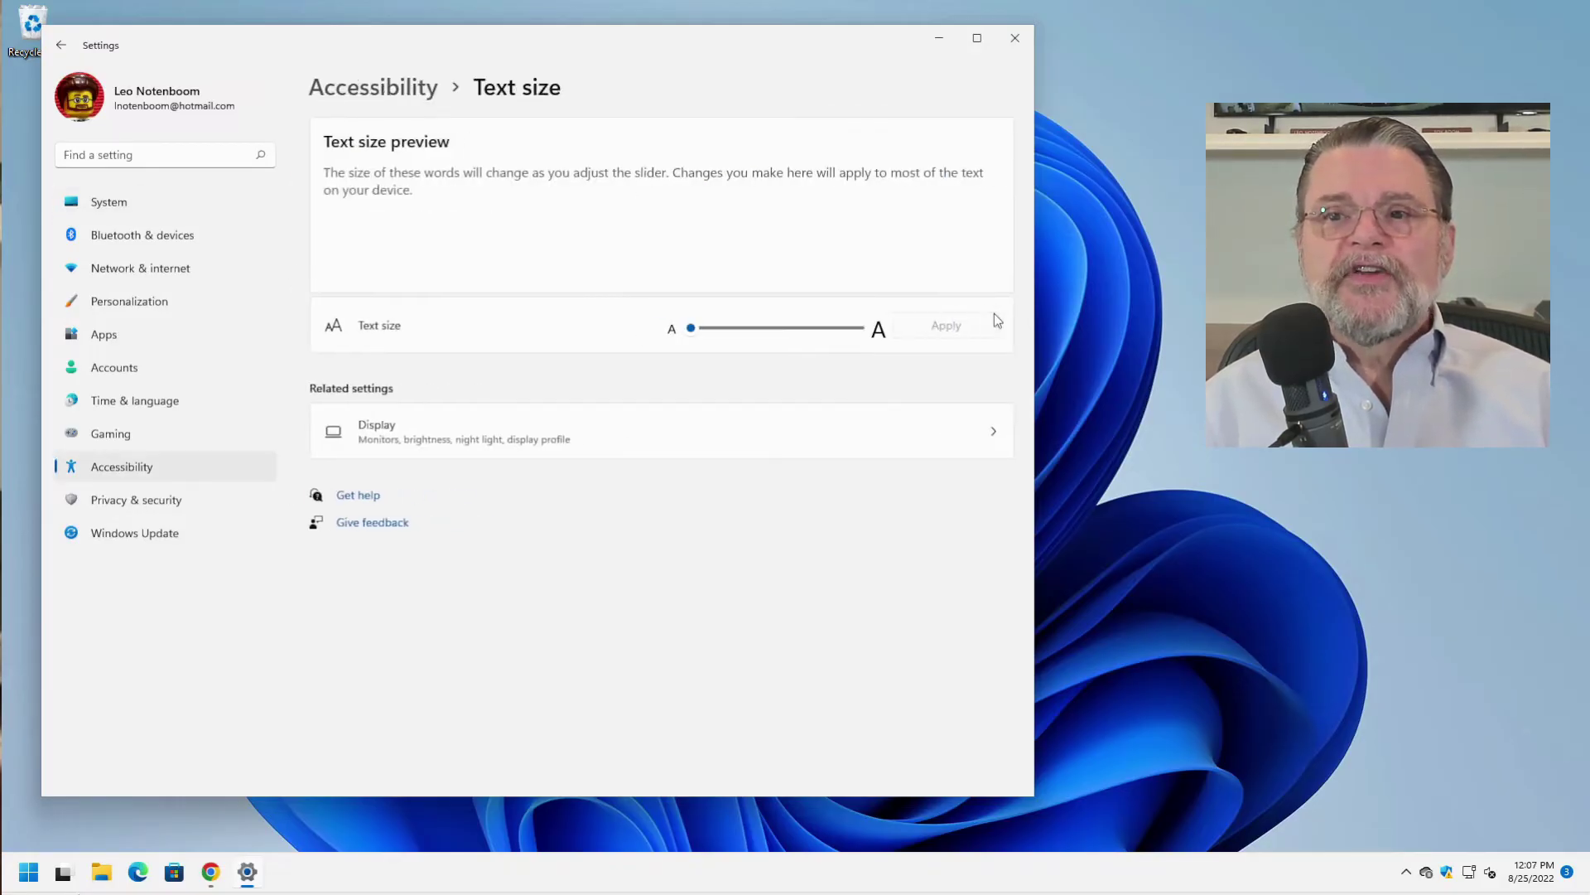
left_click_drag(691, 328, 741, 328)
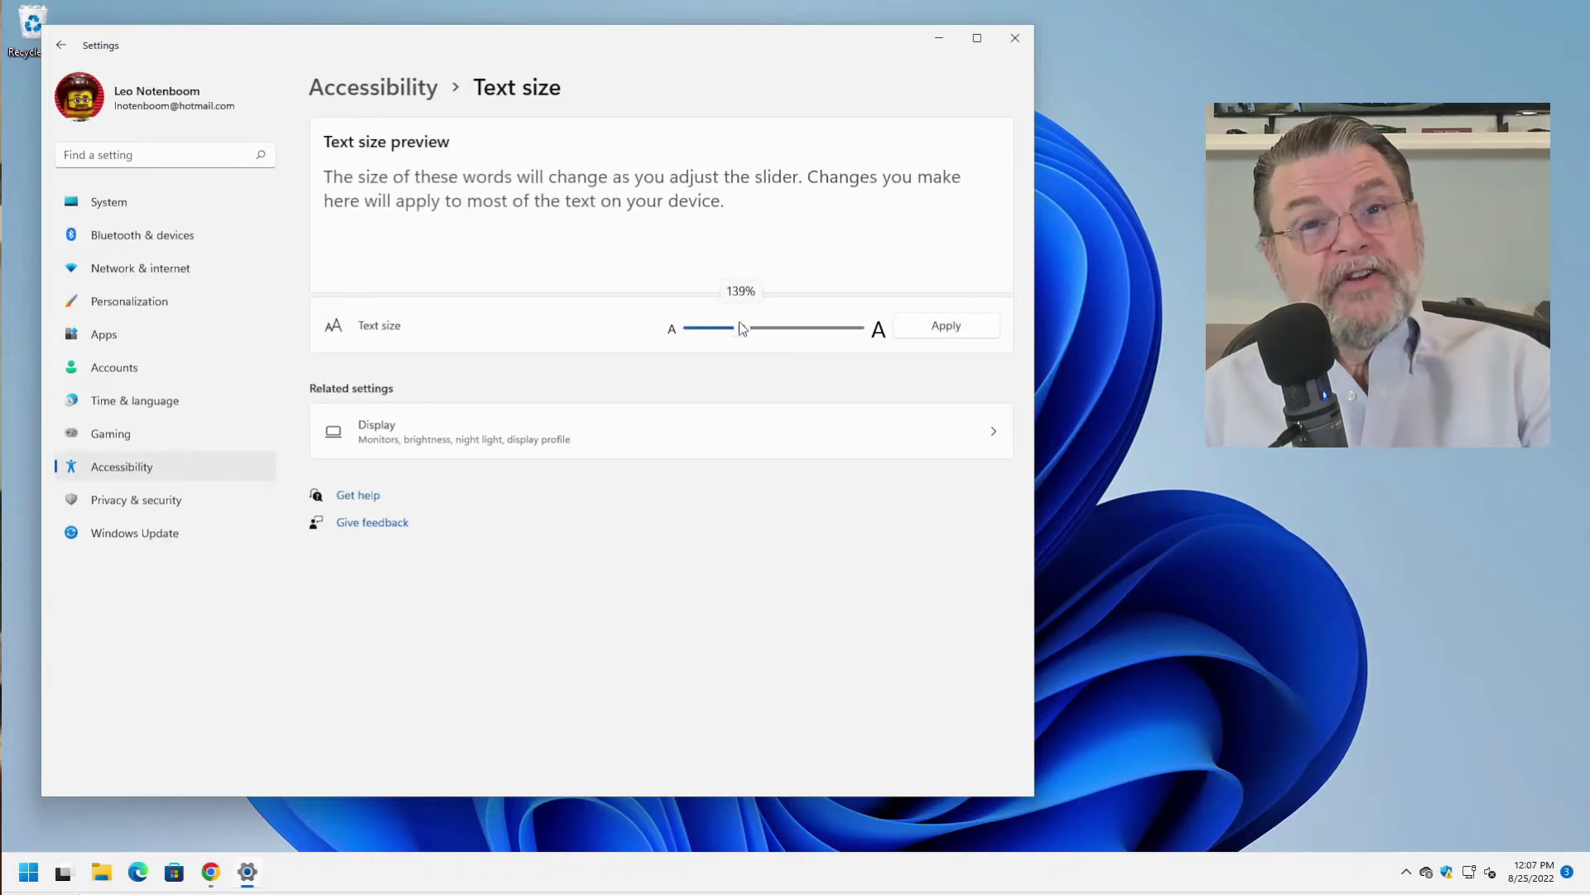
left_click_drag(742, 328, 655, 330)
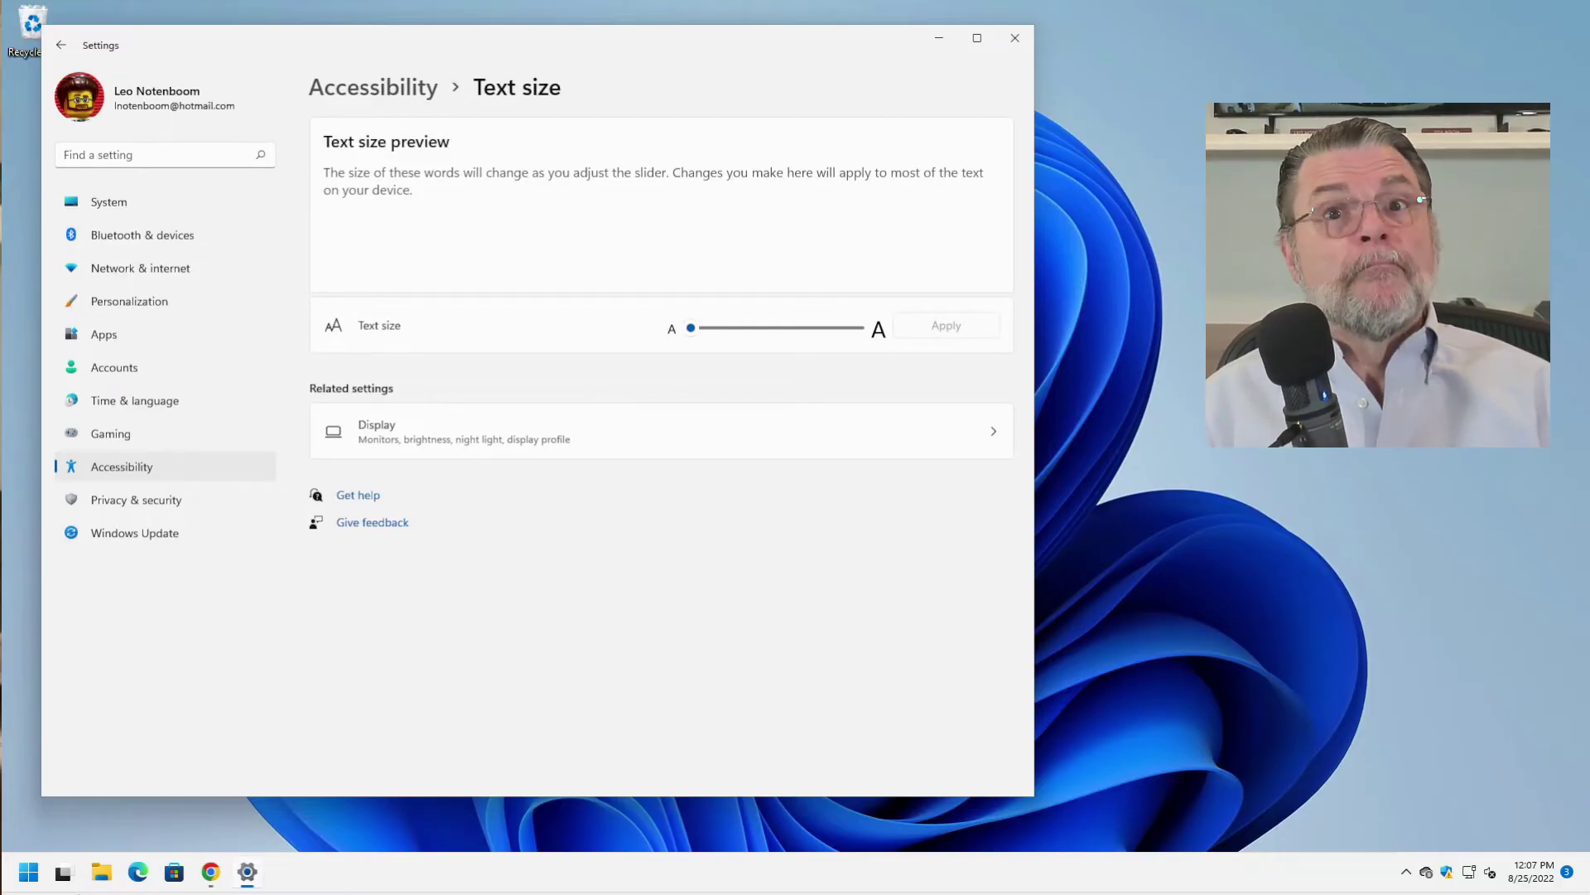
left_click(1162, 107)
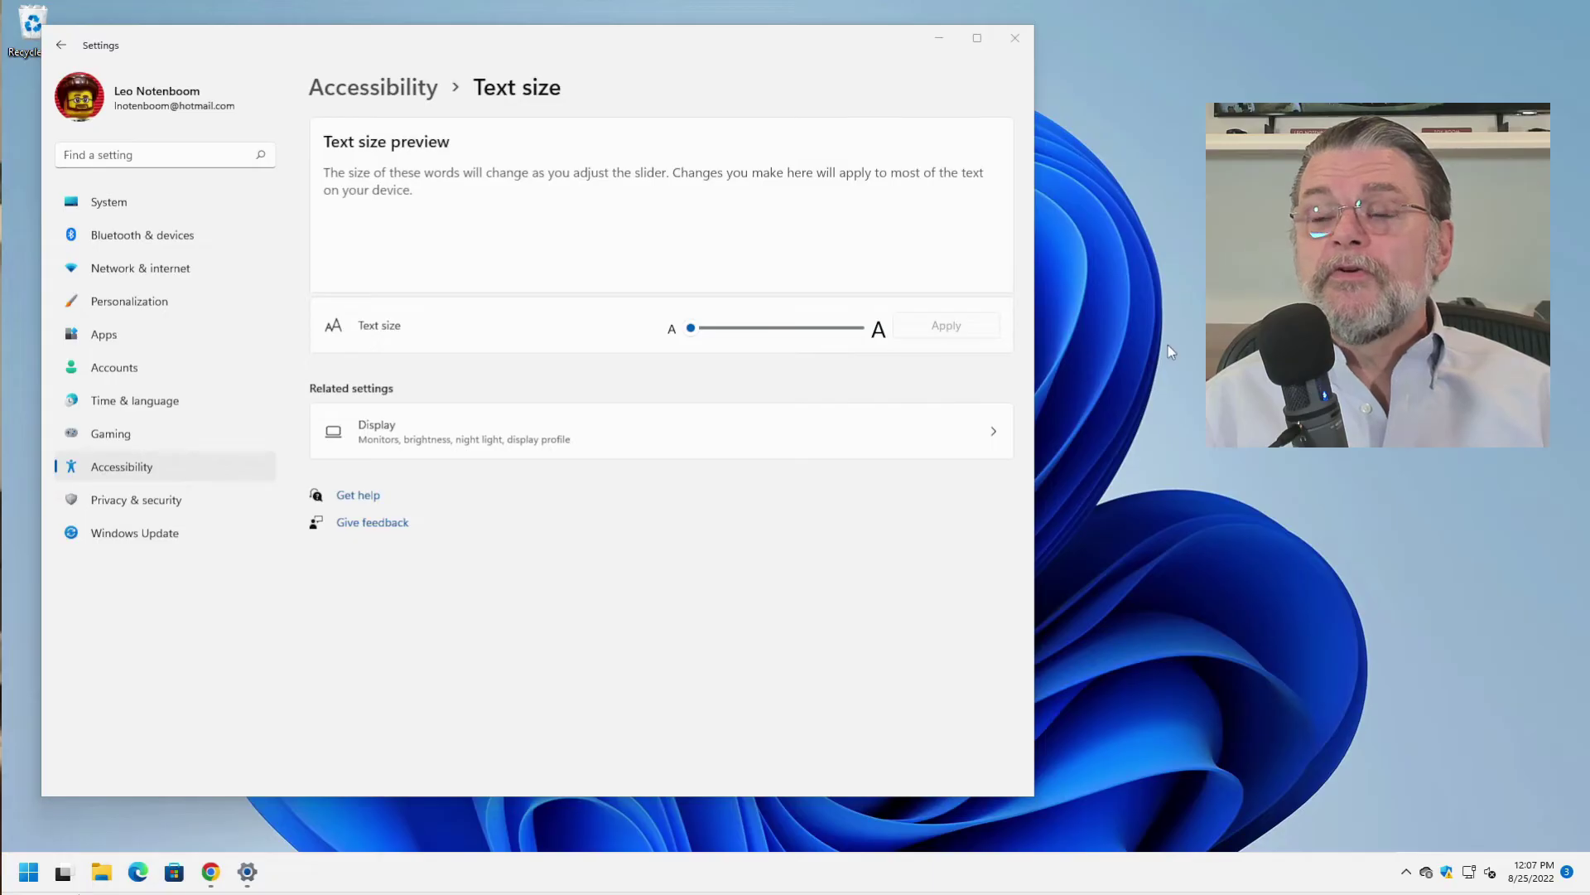
right_click(1203, 439)
Reopen Display settings from the desktop and go to the Custom scaling options
left_click(1266, 464)
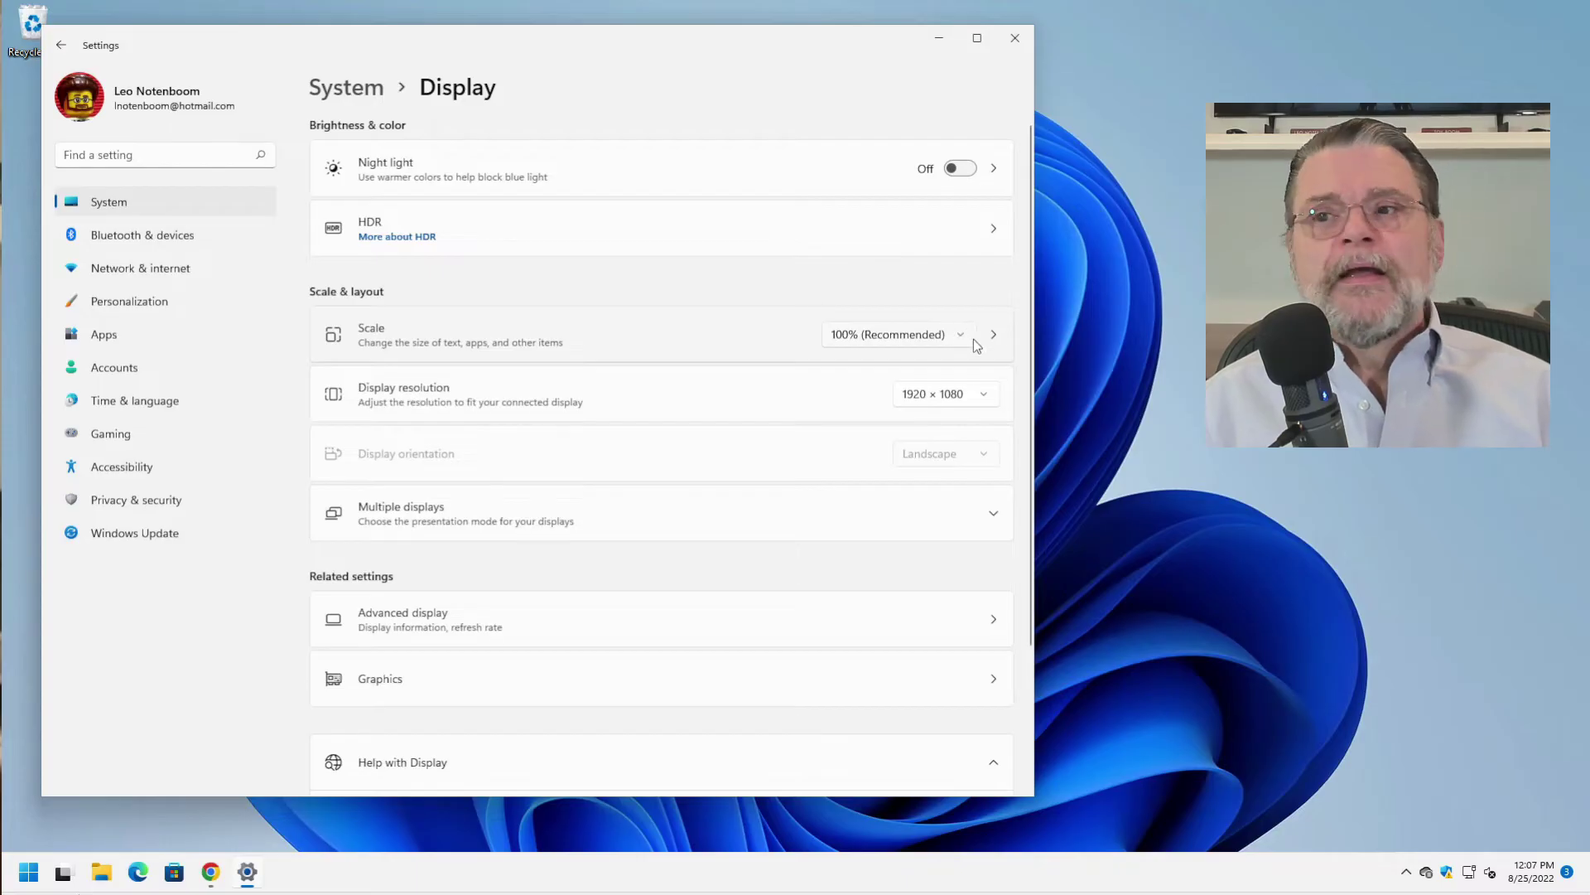
left_click(995, 335)
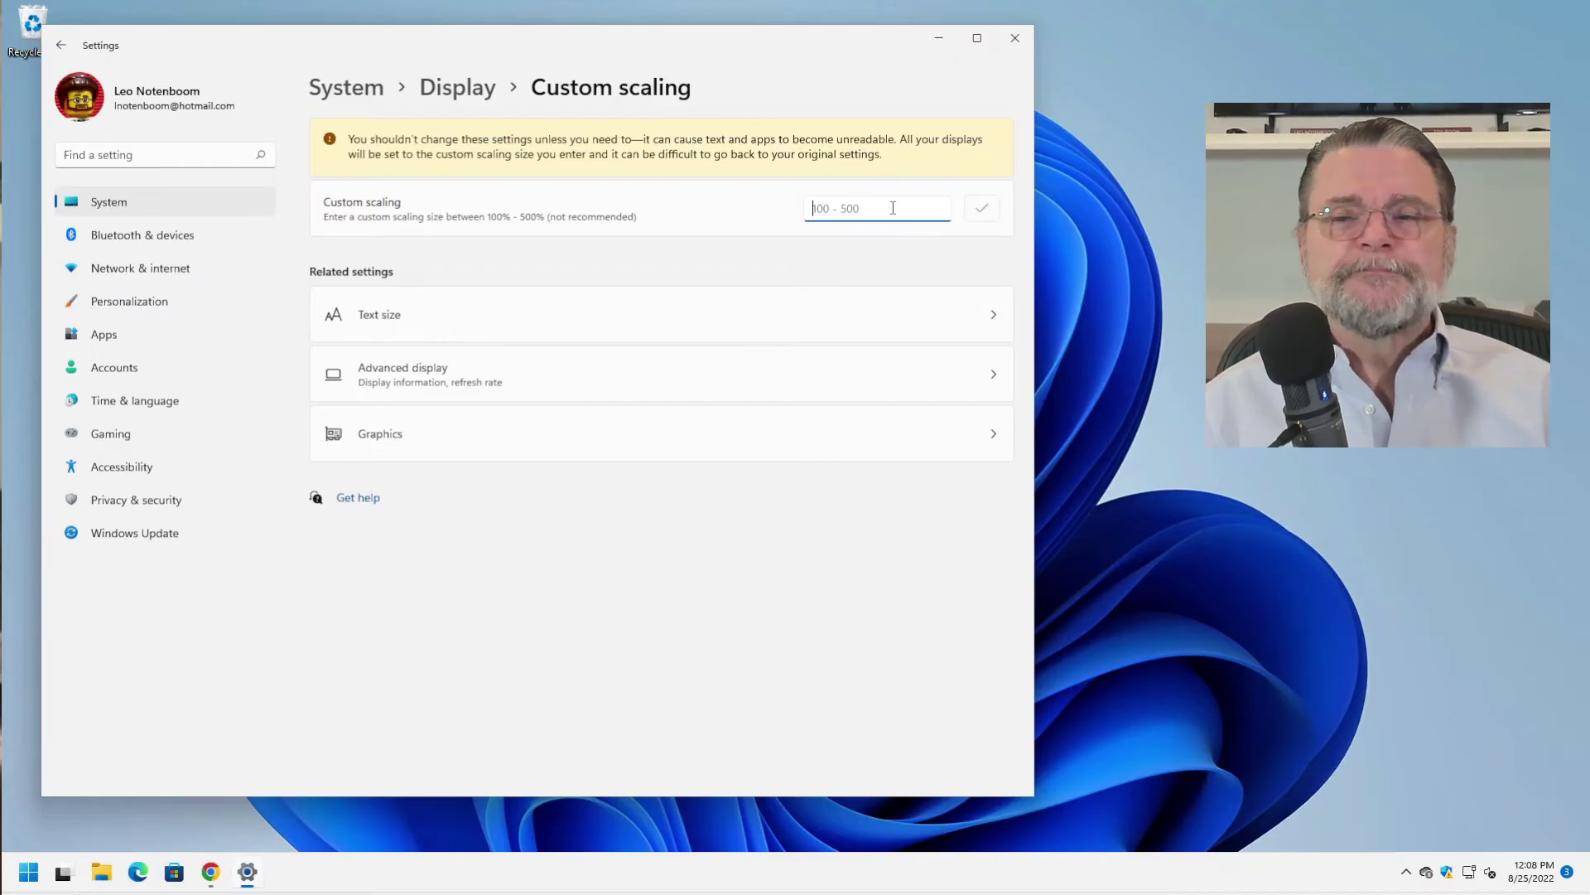
Close Settings and bring the Chrome window showing askleo.com to the front
left_click(1015, 38)
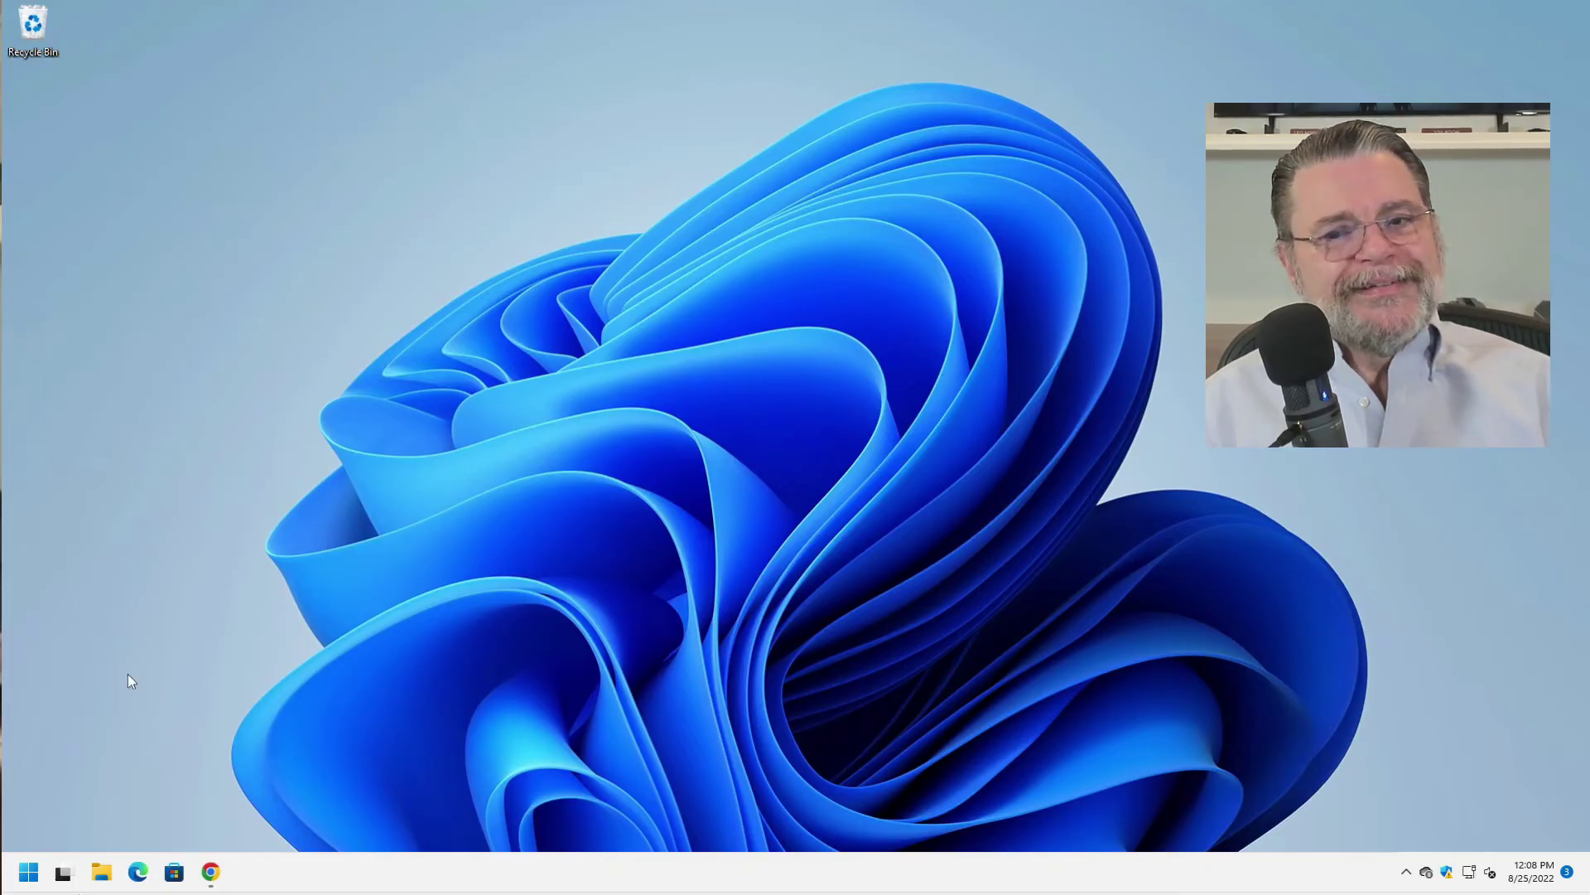
left_click(210, 872)
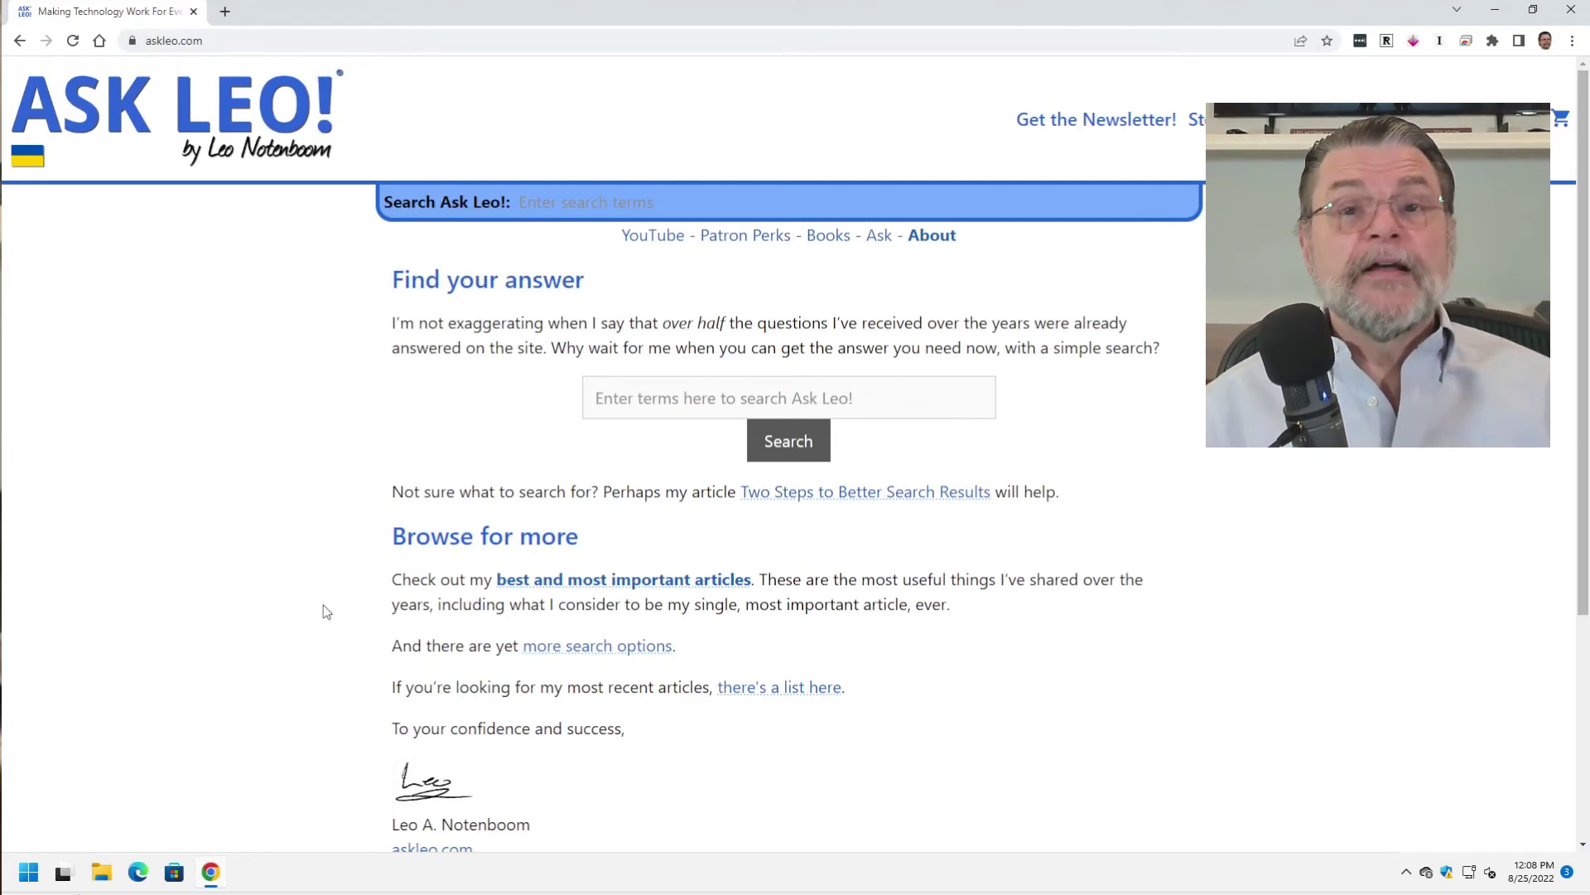
key("ctrl+plus")
key("ctrl+plus")
key("ctrl+plus")
key("ctrl+plus")
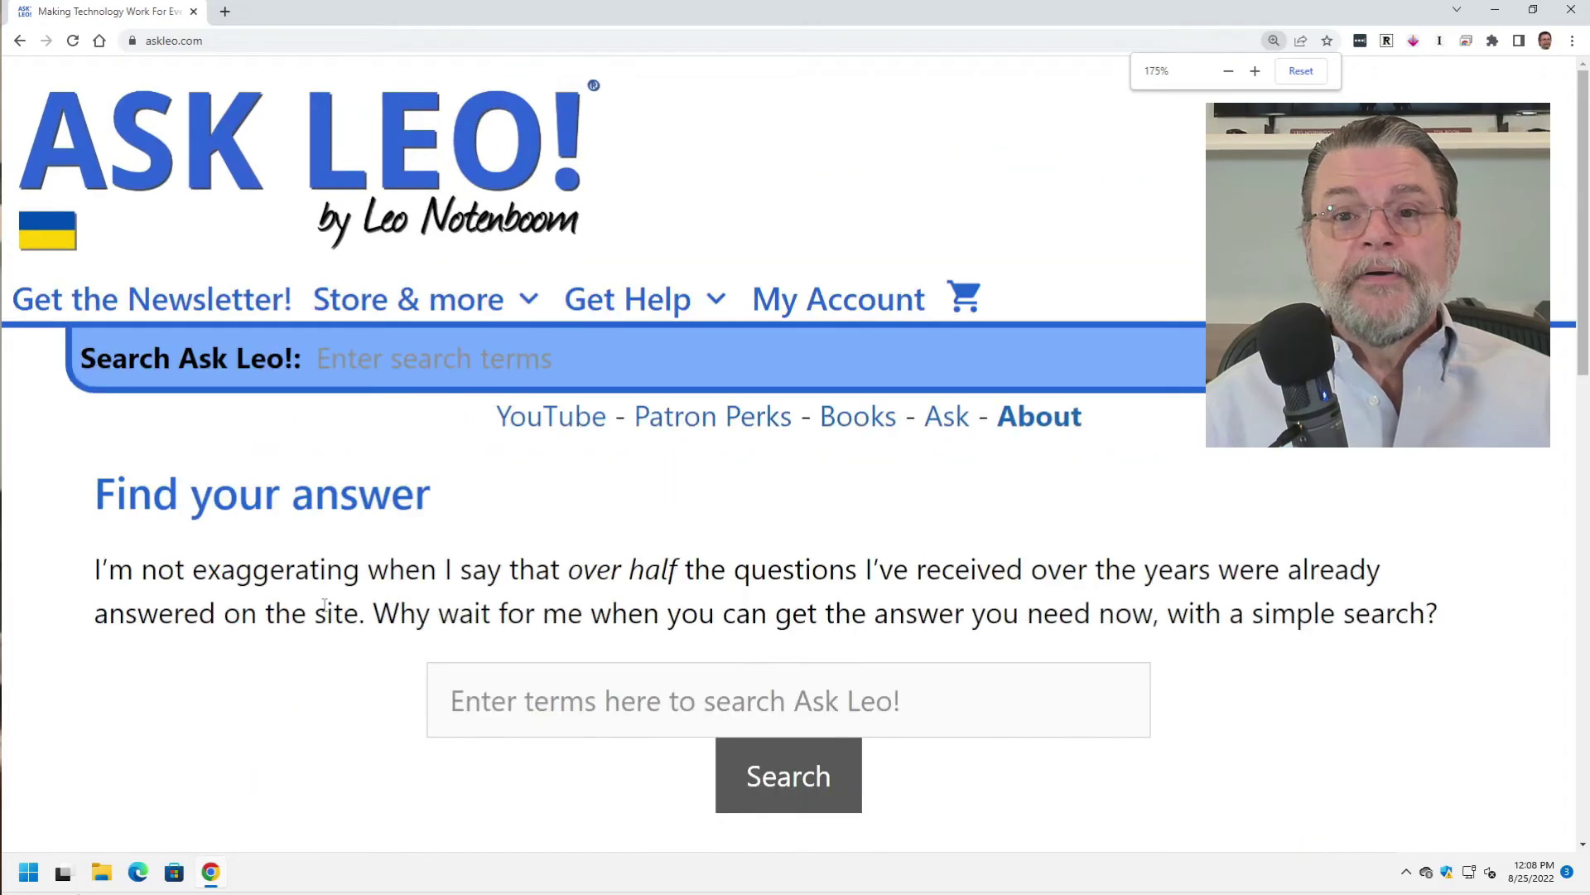
key("ctrl+plus")
key("ctrl+plus")
key("ctrl+plus")
key("ctrl+plus")
key("ctrl+plus")
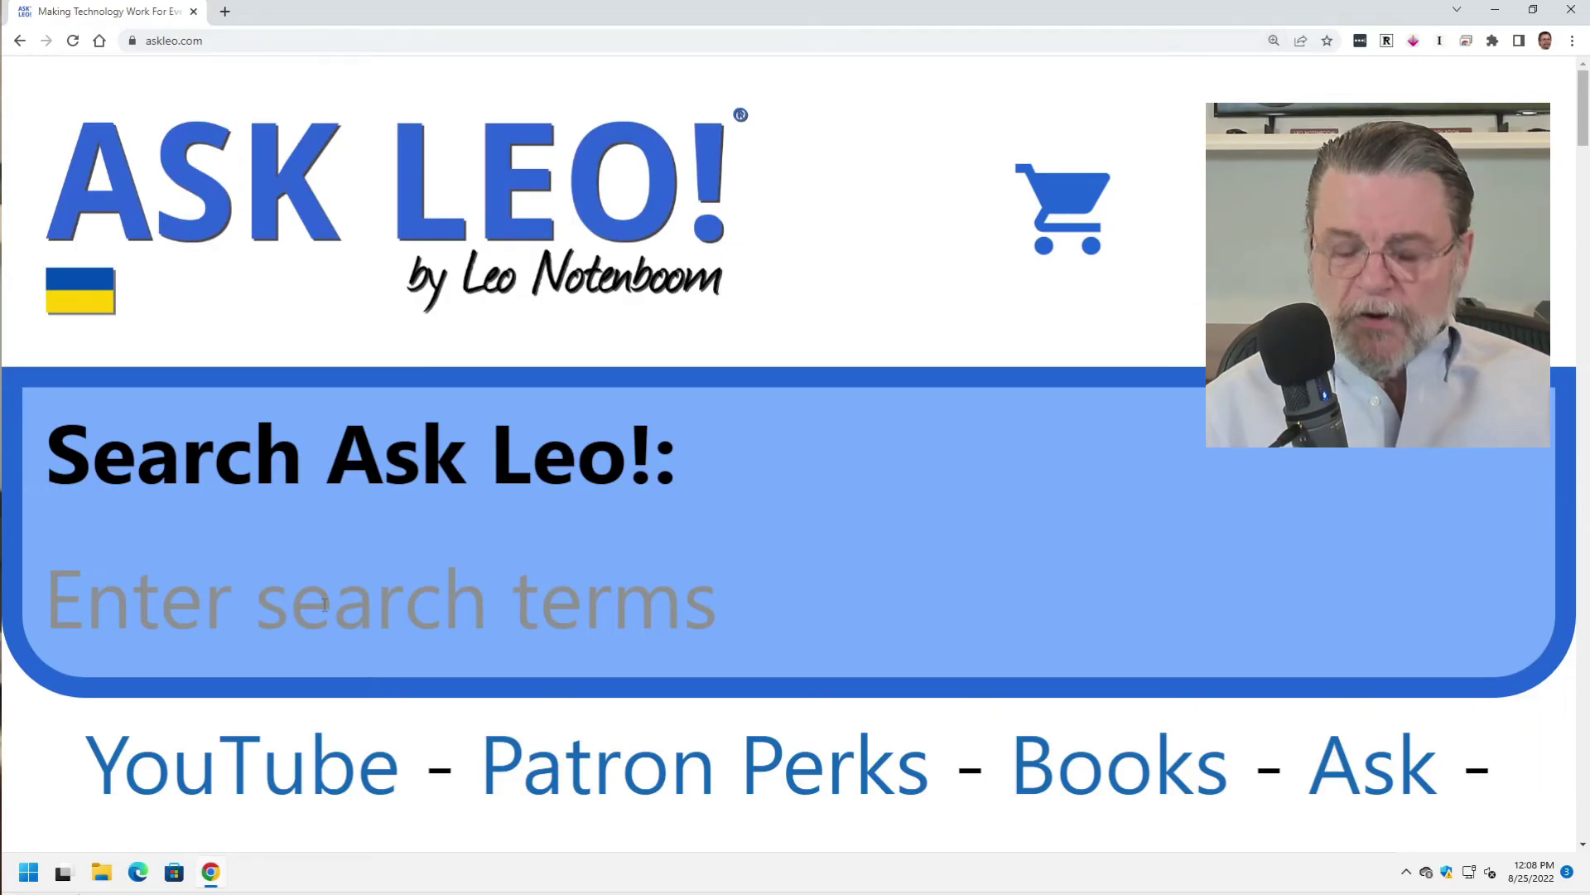
key("ctrl+0")
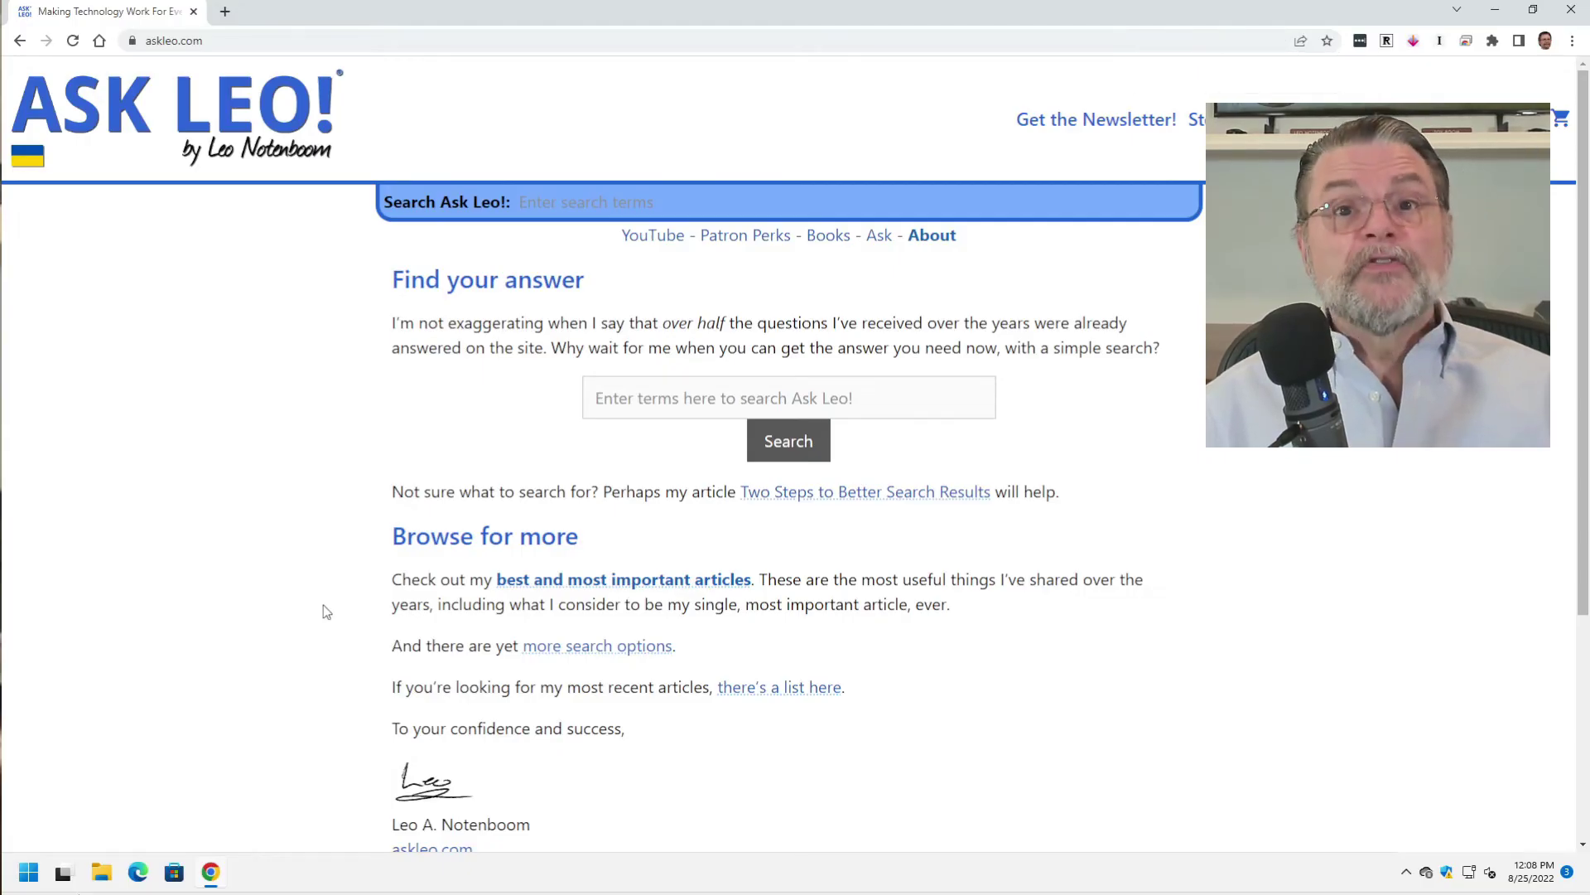
key("ctrl+minus")
key("ctrl+minus")
key("ctrl+minus")
key("ctrl+minus")
key("ctrl+minus")
key("ctrl+minus")
key("ctrl+minus")
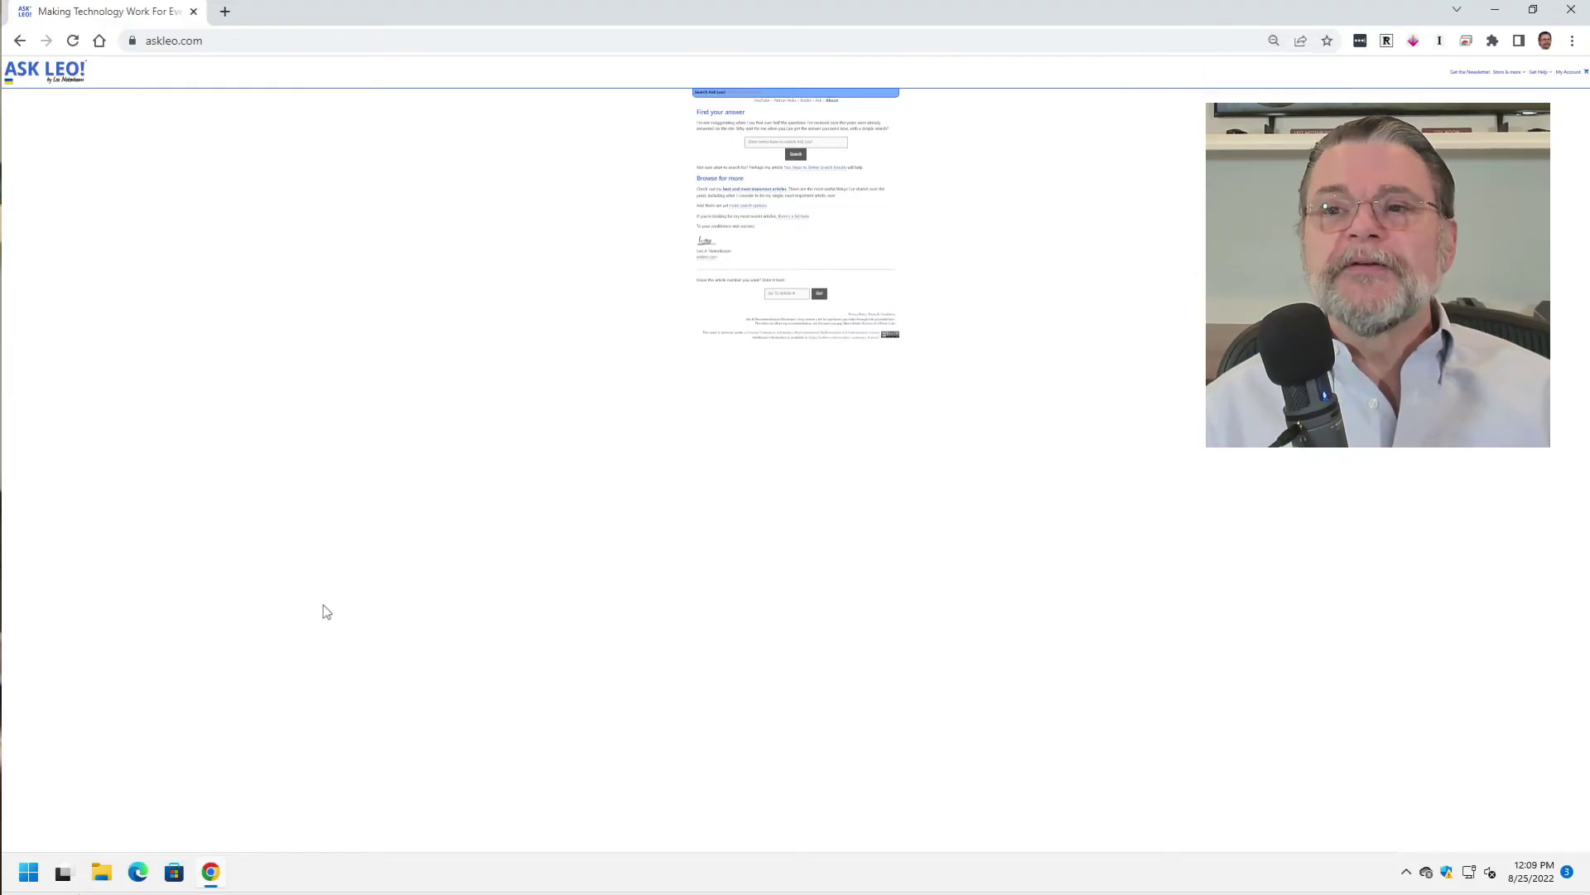
key("ctrl+0")
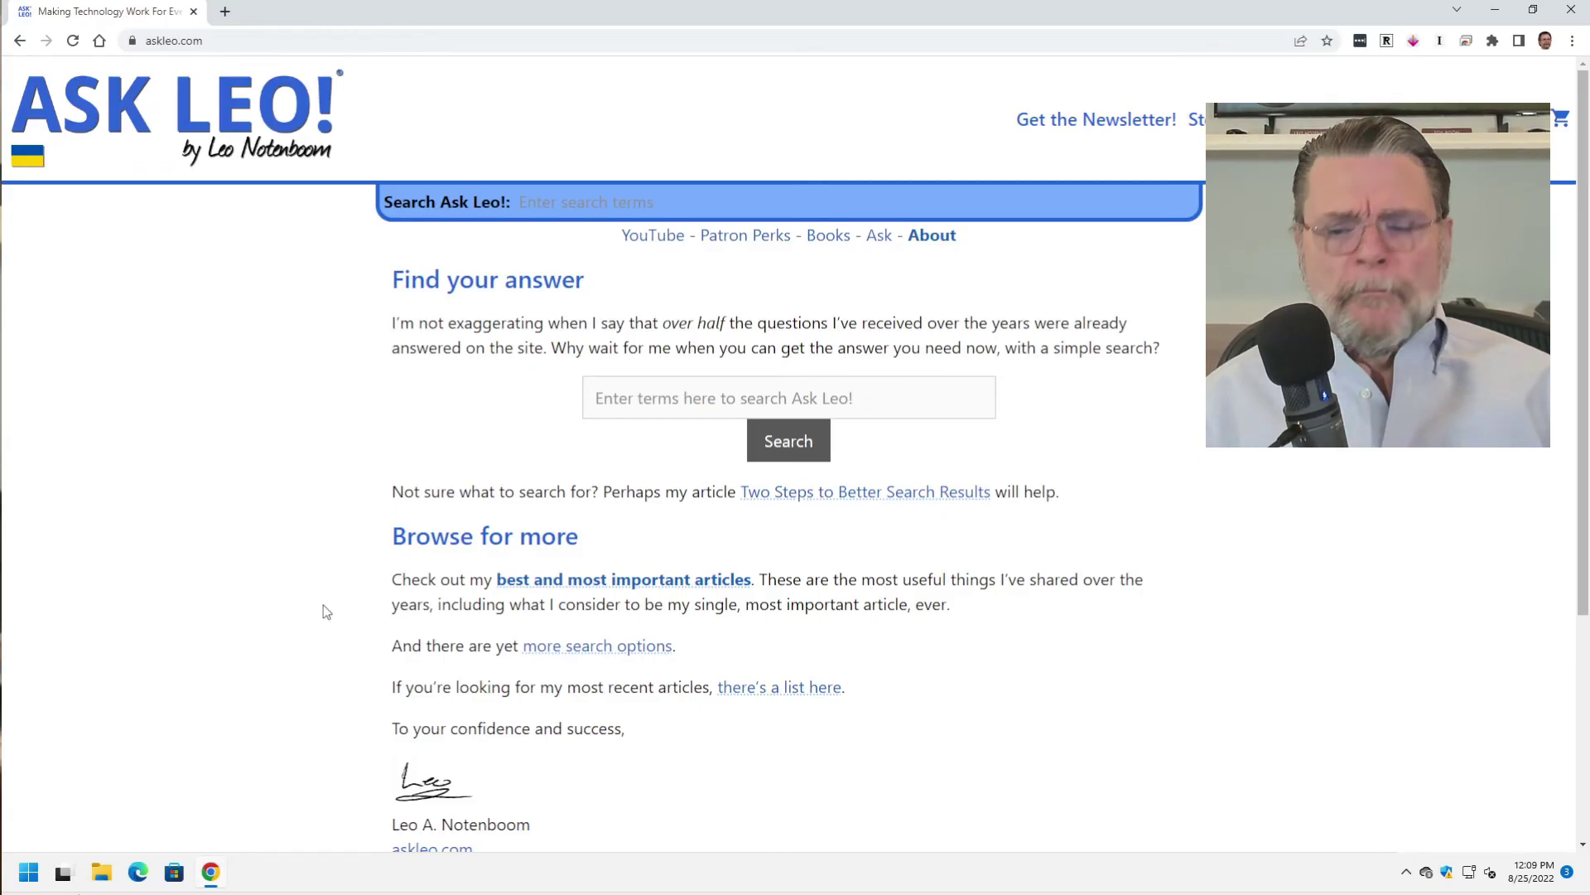
key("ctrl+plus")
key("ctrl+plus")
key("ctrl+plus")
key("ctrl+plus")
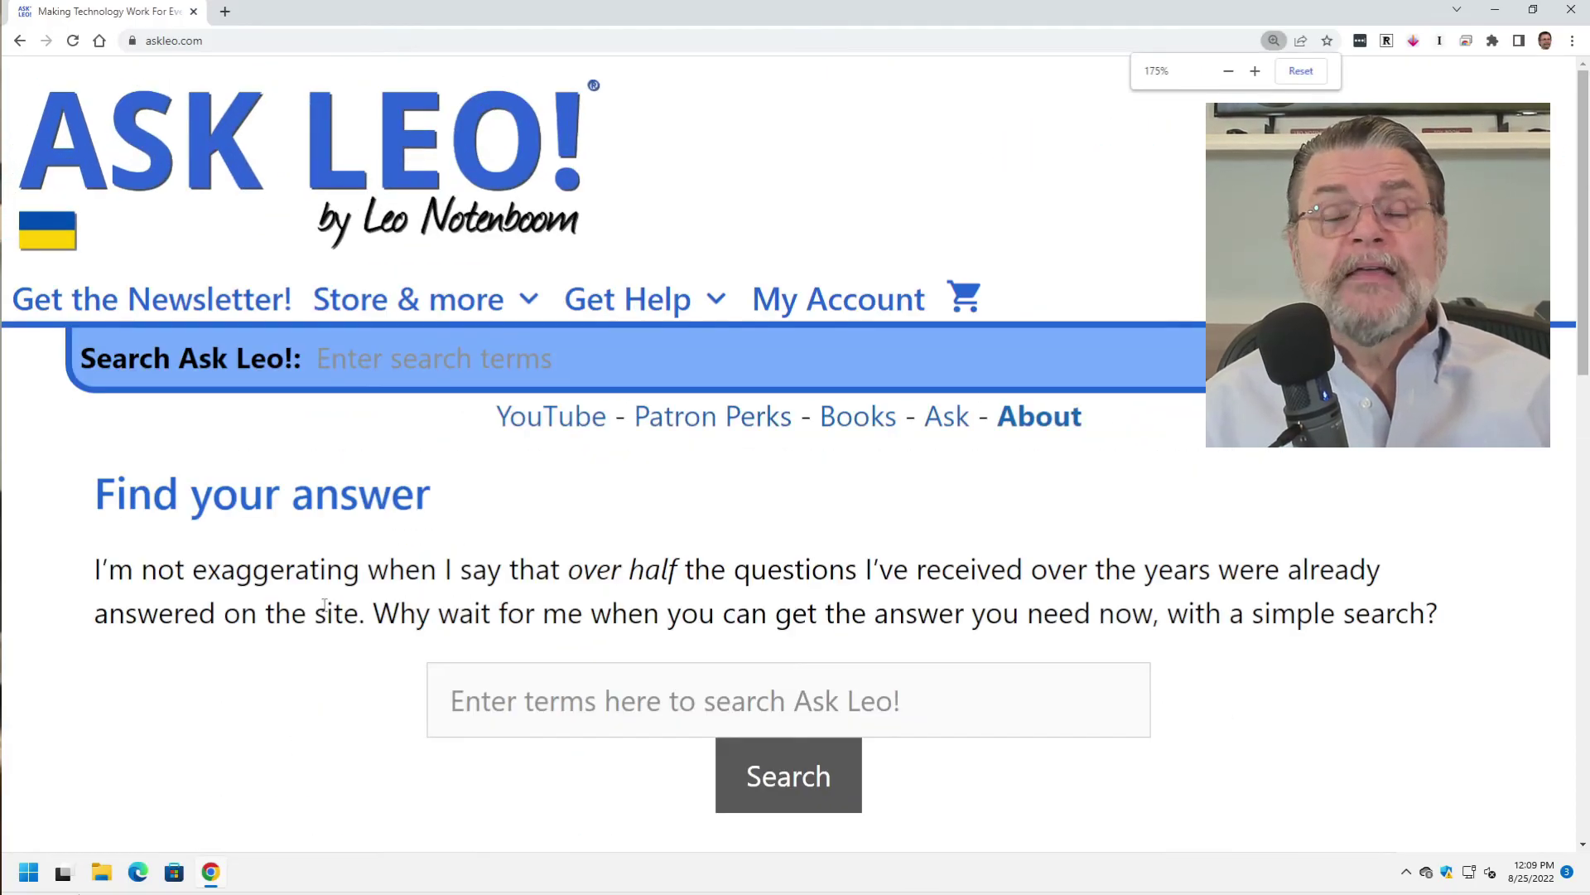
key("ctrl+0")
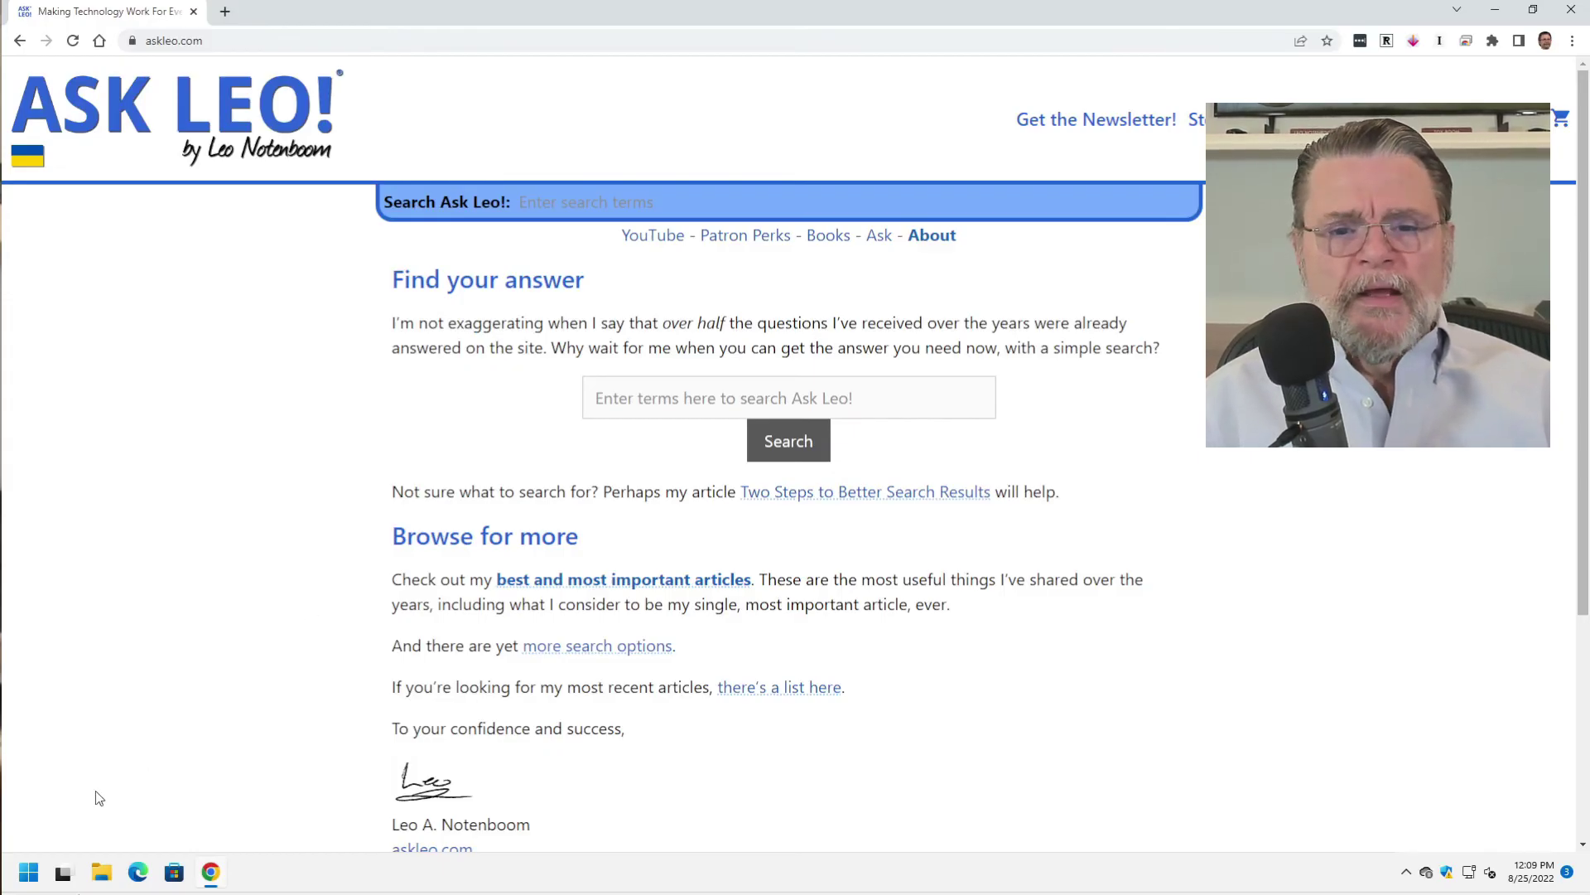
Launch Notepad from Start search and type the sample text 'sdfgsdfgsdfg'
left_click(28, 871)
type("notepad")
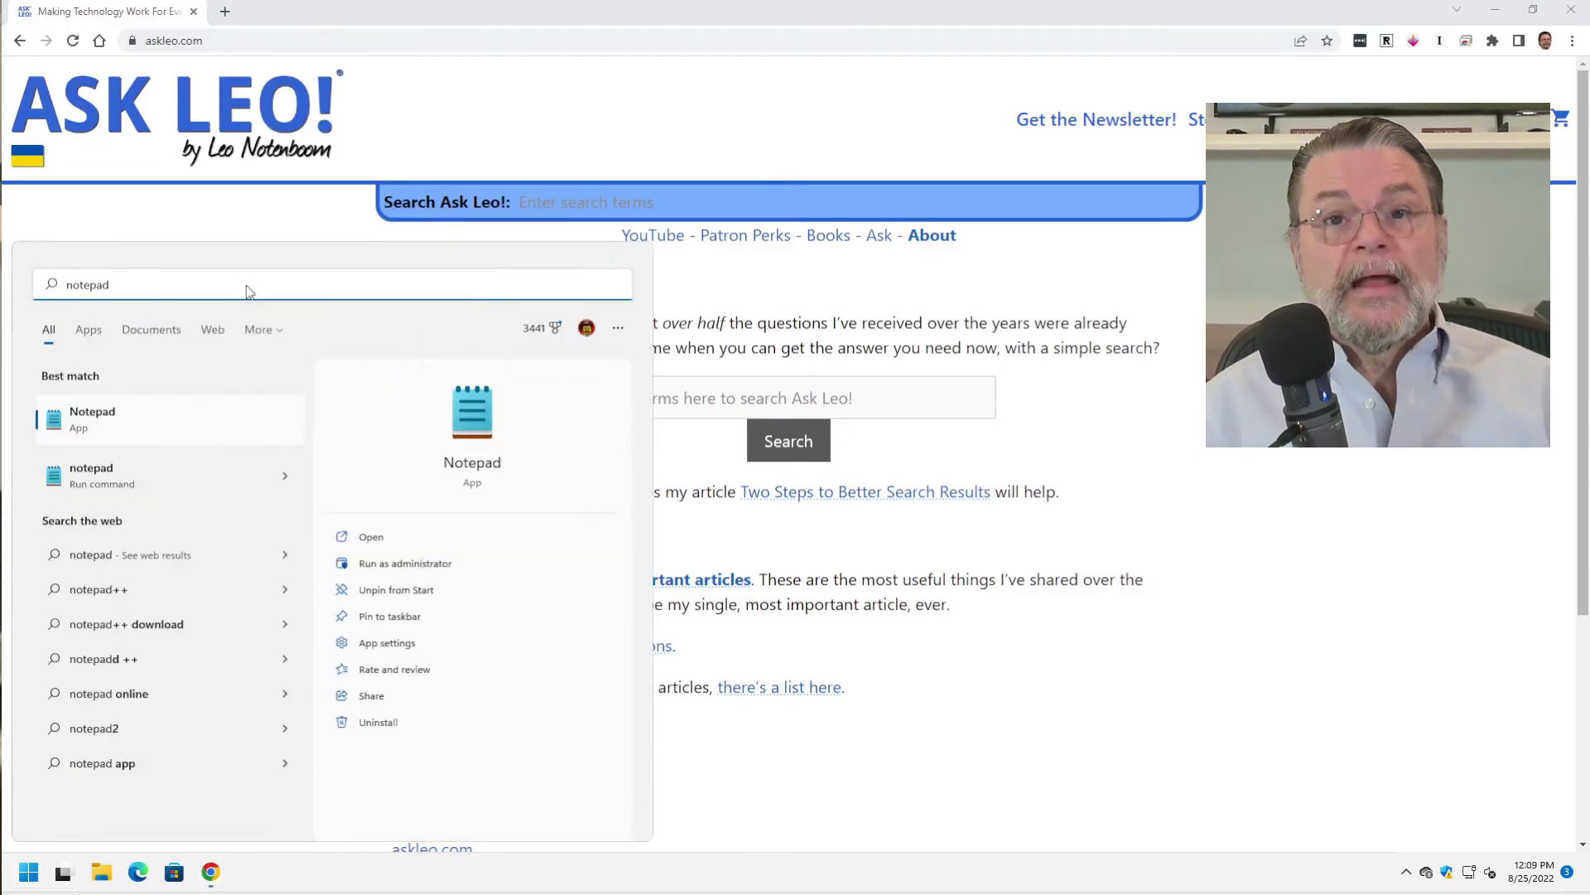
key("Return")
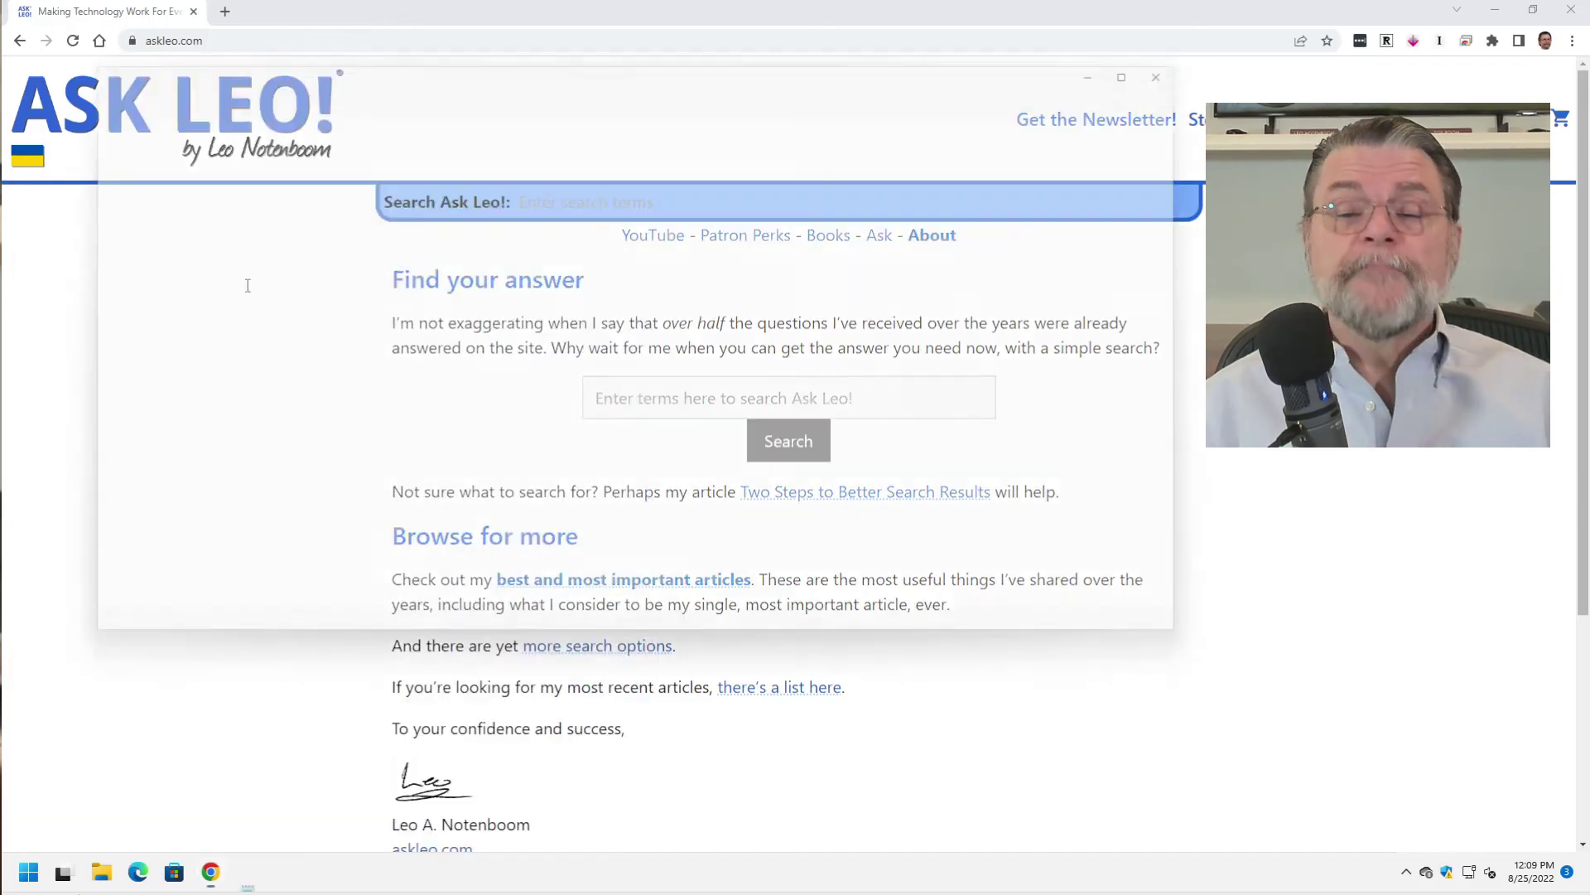
type("sdfgsdfgsdfg")
Zoom the note to 180% then 130% with Ctrl+Plus/Minus, then close it without saving
key("ctrl+plus")
key("ctrl+plus")
key("ctrl+plus")
key("ctrl+plus")
key("ctrl+plus")
key("ctrl+plus")
key("ctrl+plus")
key("ctrl+plus")
key("ctrl+minus")
key("ctrl+minus")
key("ctrl+minus")
key("ctrl+minus")
key("ctrl+minus")
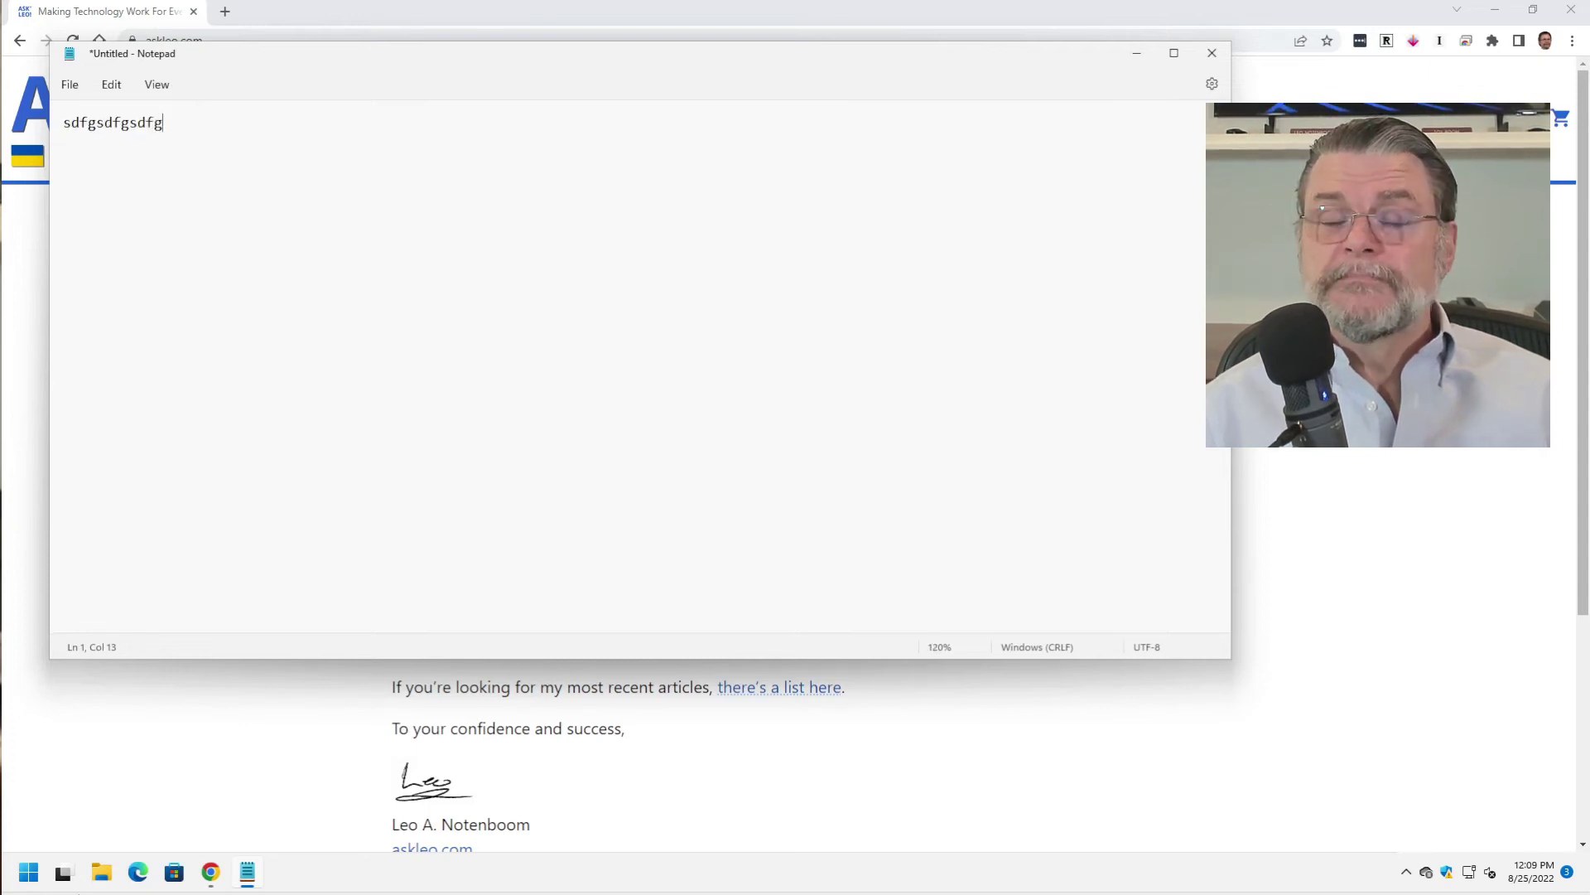
left_click(1212, 53)
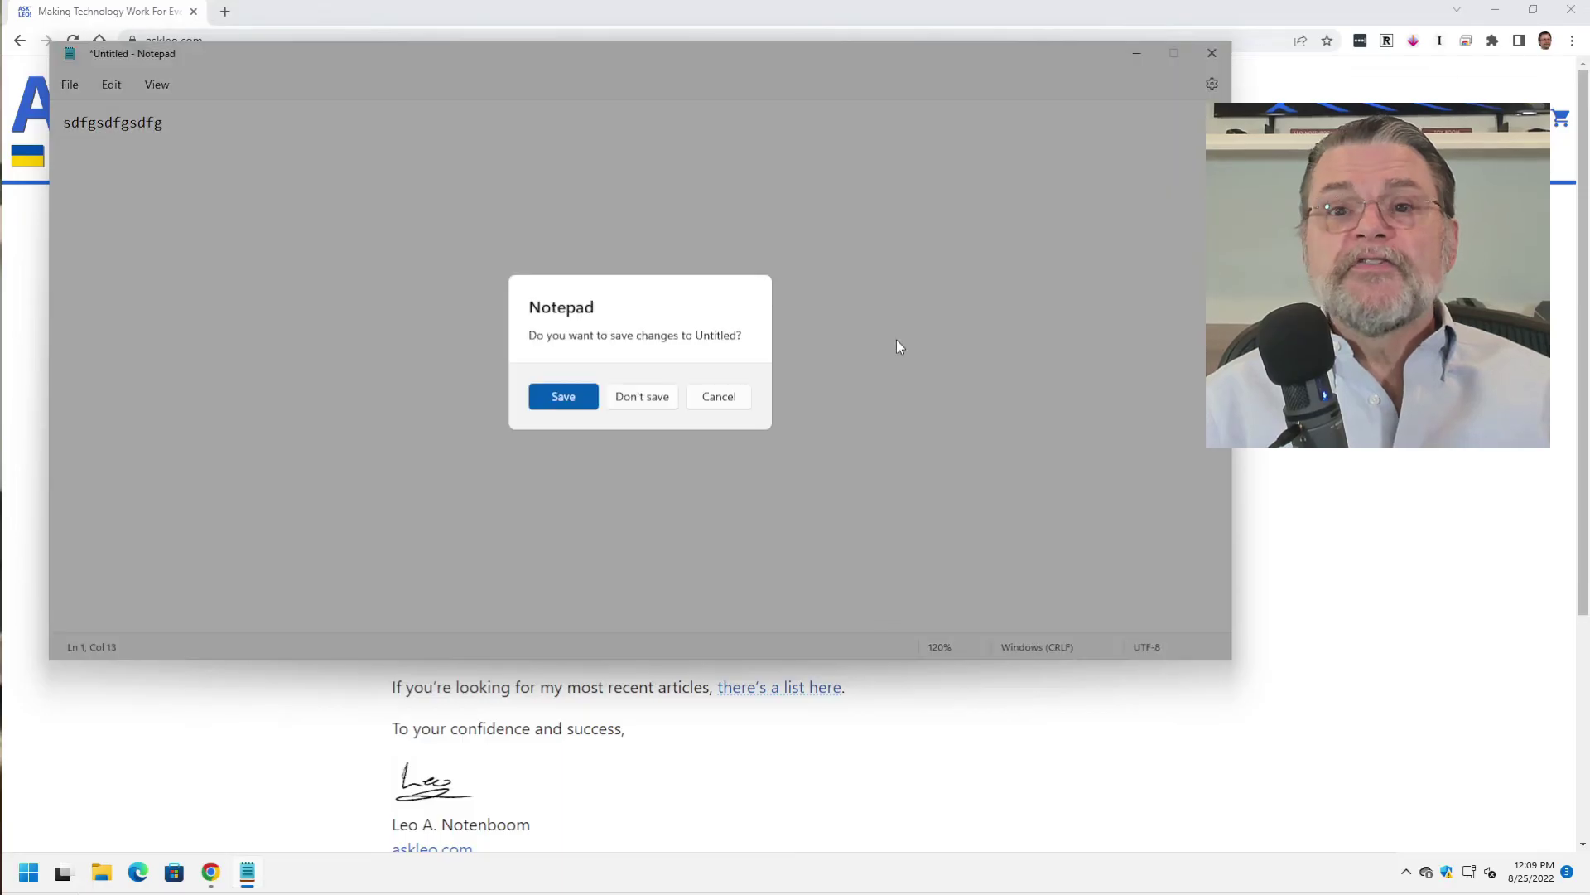
left_click(654, 401)
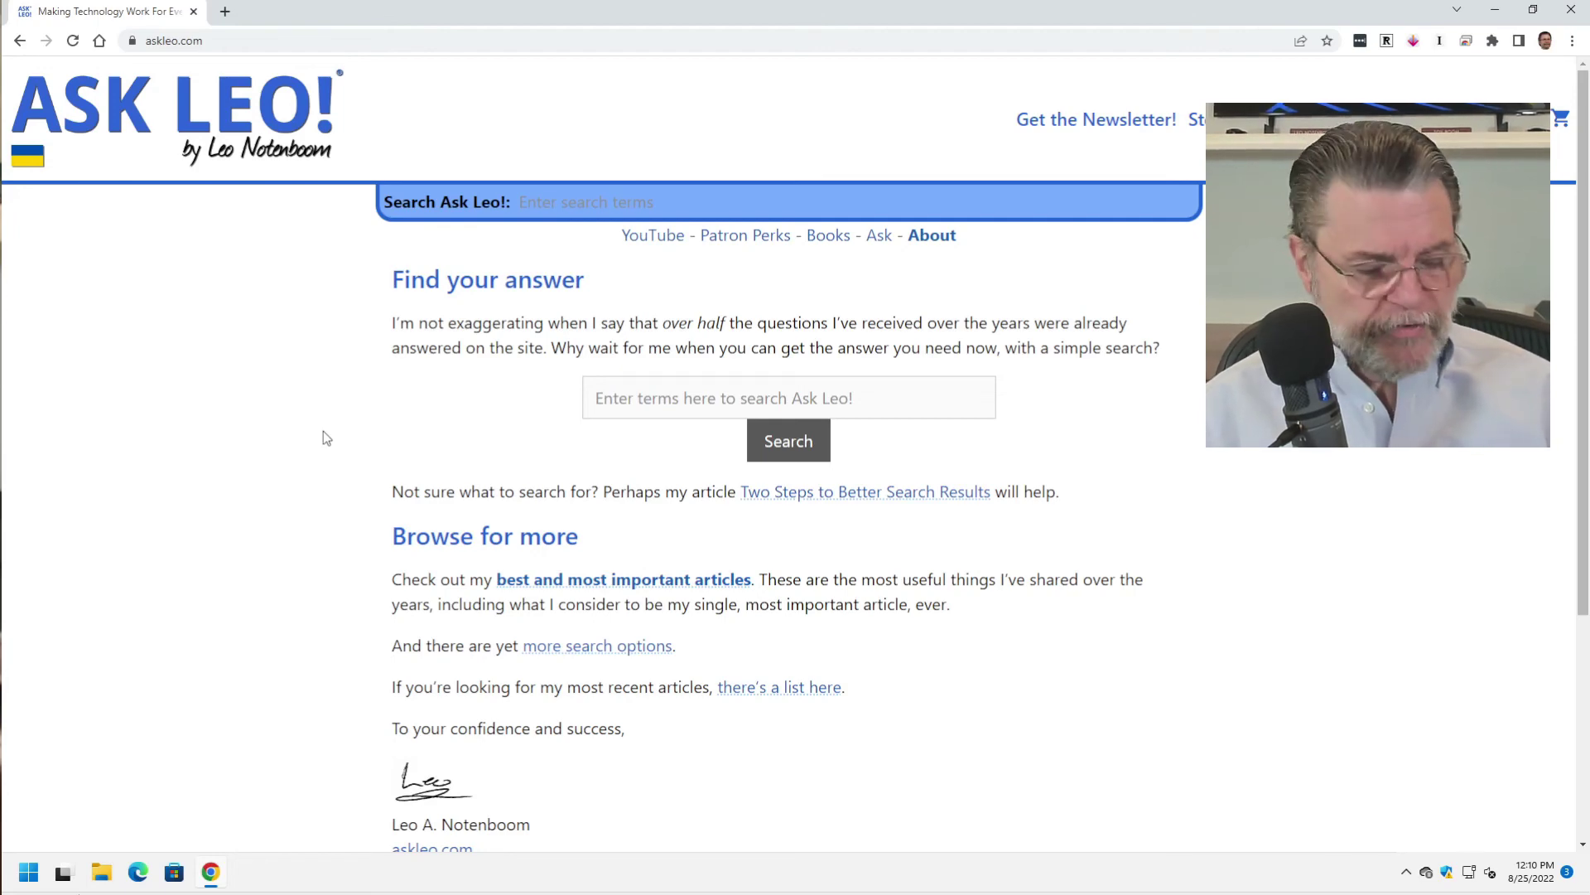
key("ctrl+plus")
key("ctrl+plus")
key("ctrl+plus")
key("ctrl+plus")
key("ctrl+plus")
key("ctrl+plus")
key("ctrl+plus")
key("ctrl+plus")
key("ctrl+plus")
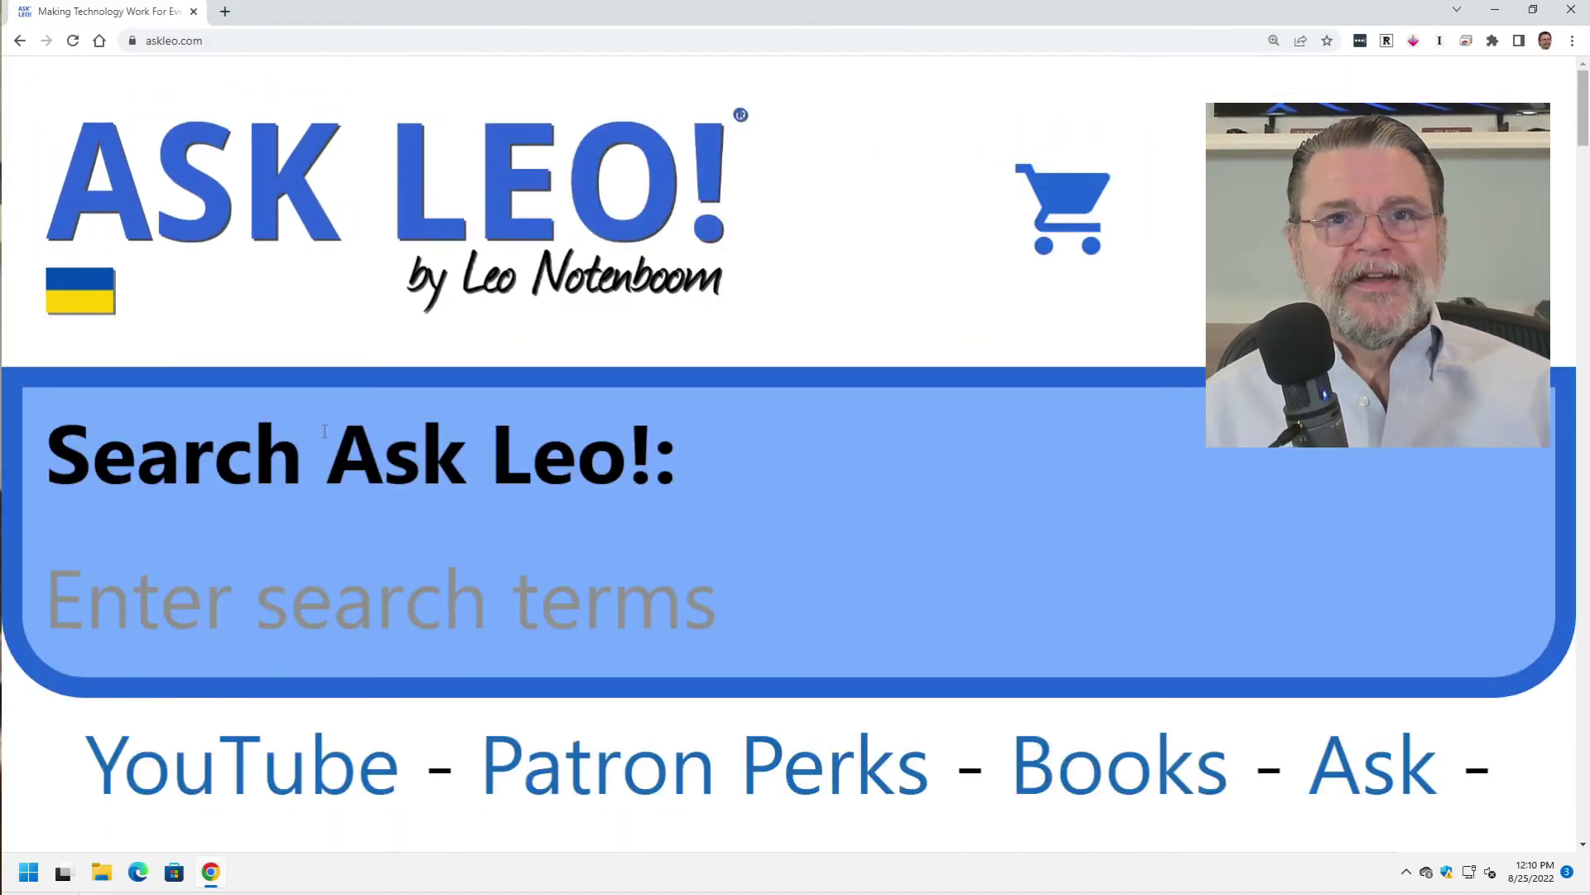
key("ctrl+0")
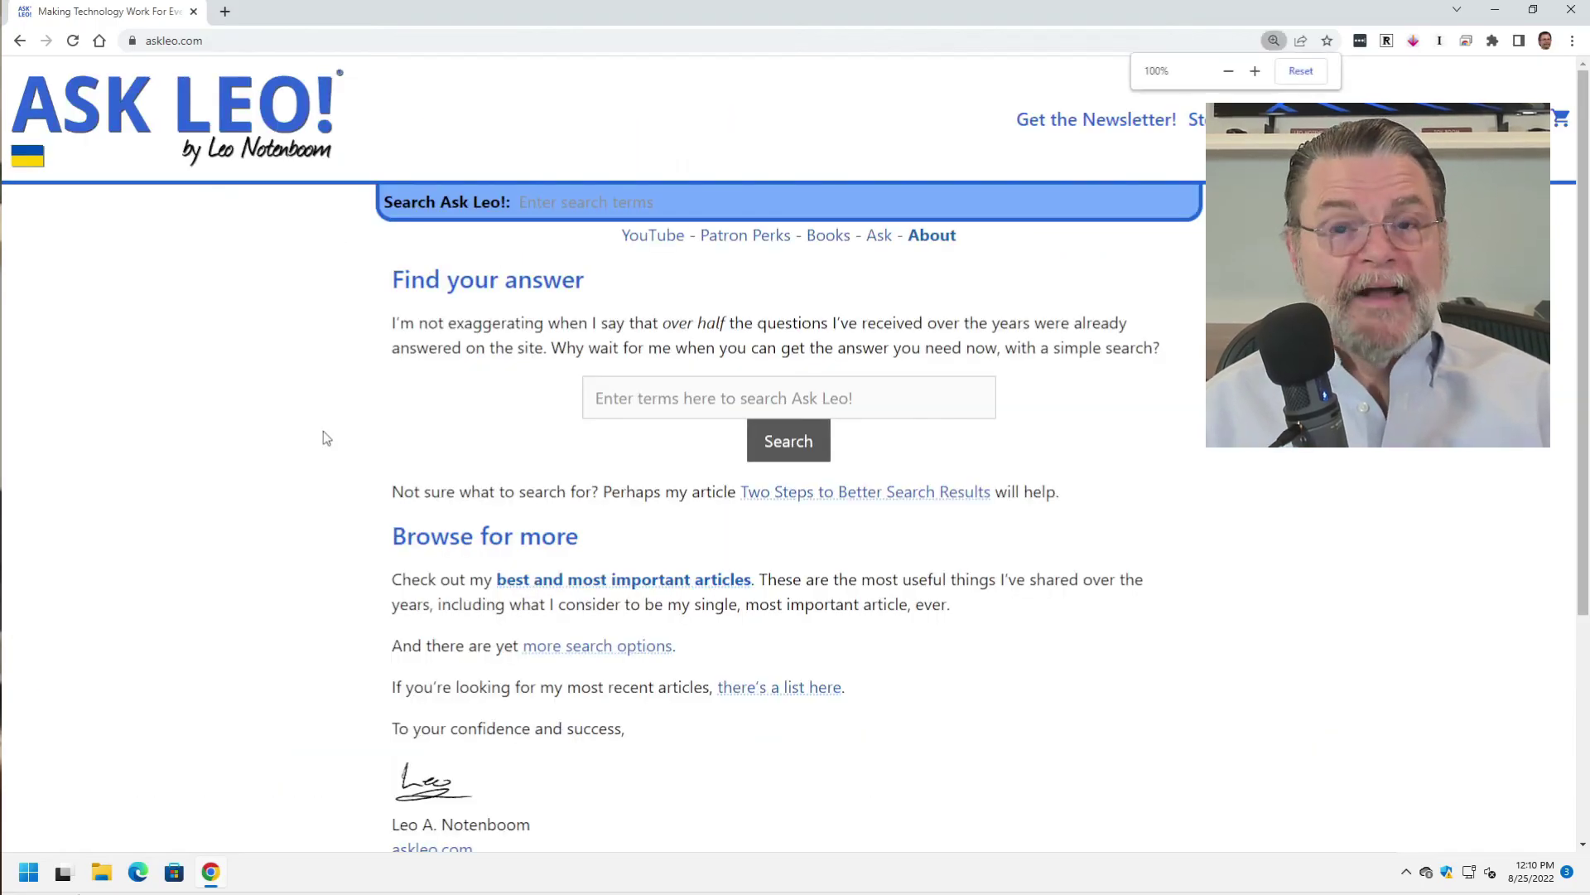